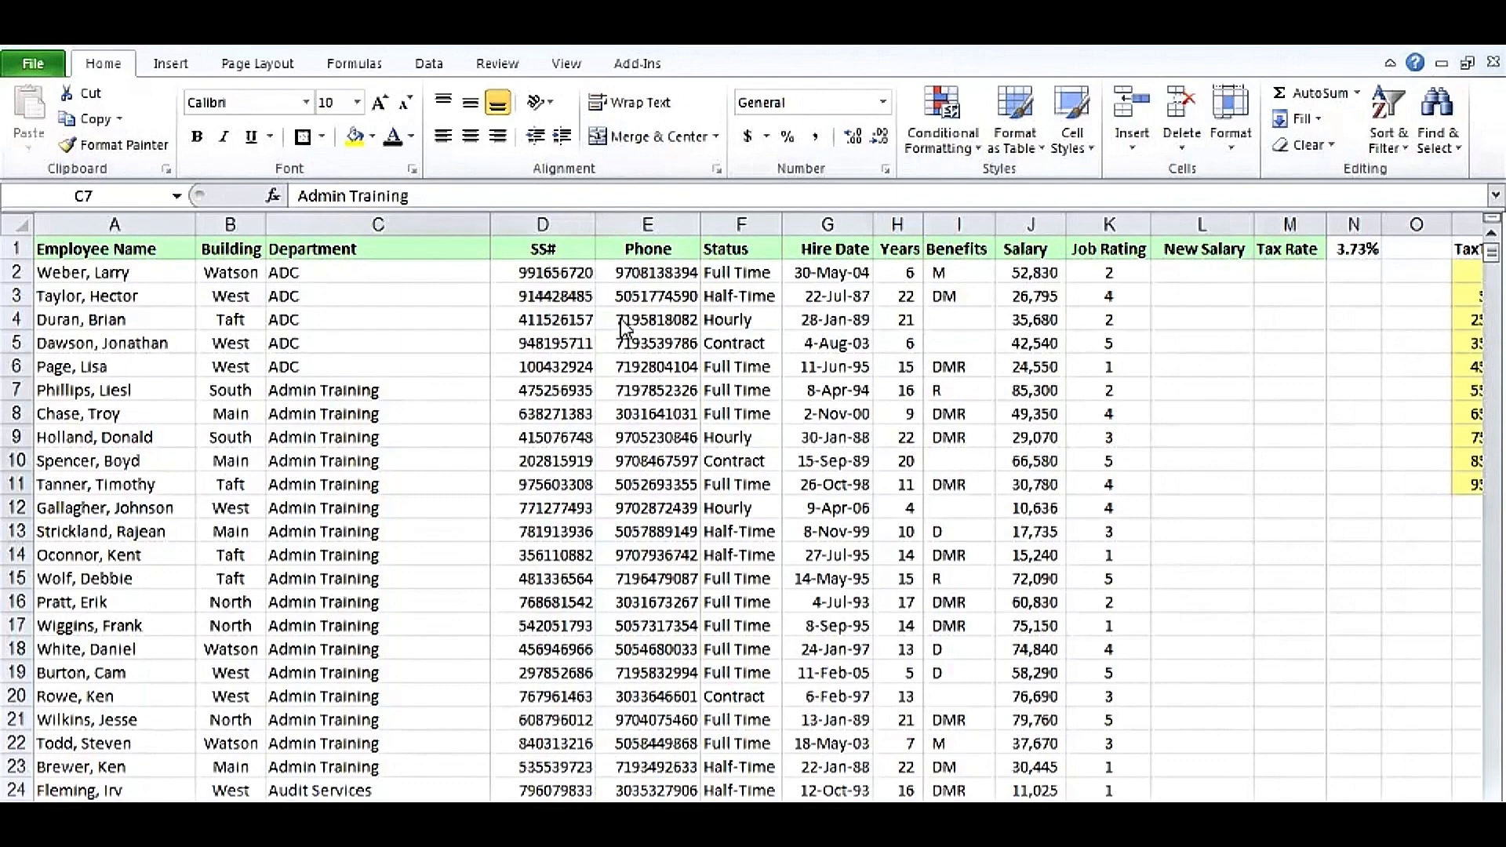
- Select the adjacent SS# and Phone columns together with the nonadjacent Salary column
click(555, 225)
click(580, 224)
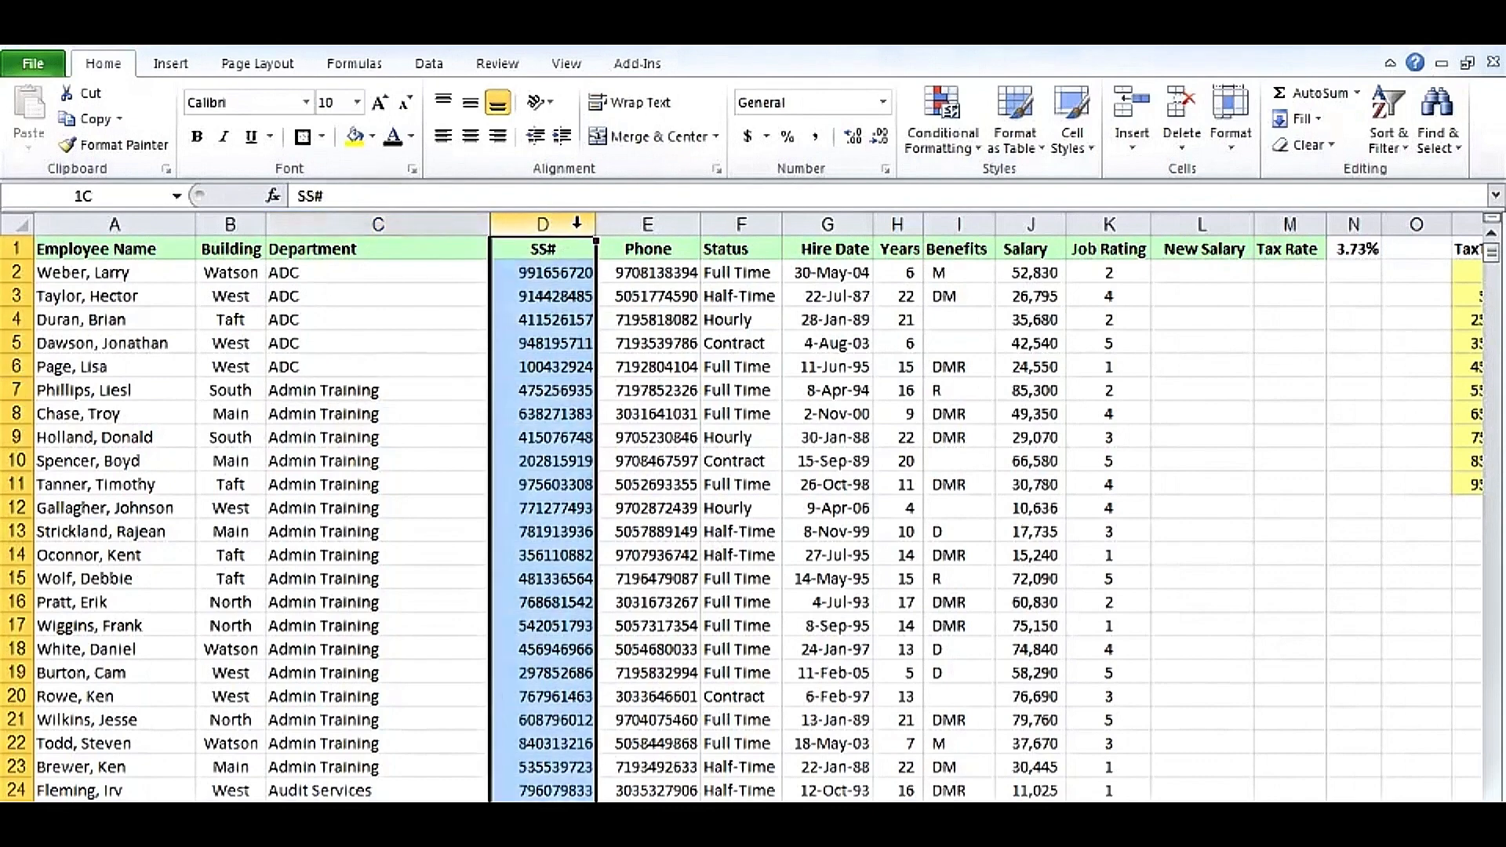
drag(577, 224, 619, 222)
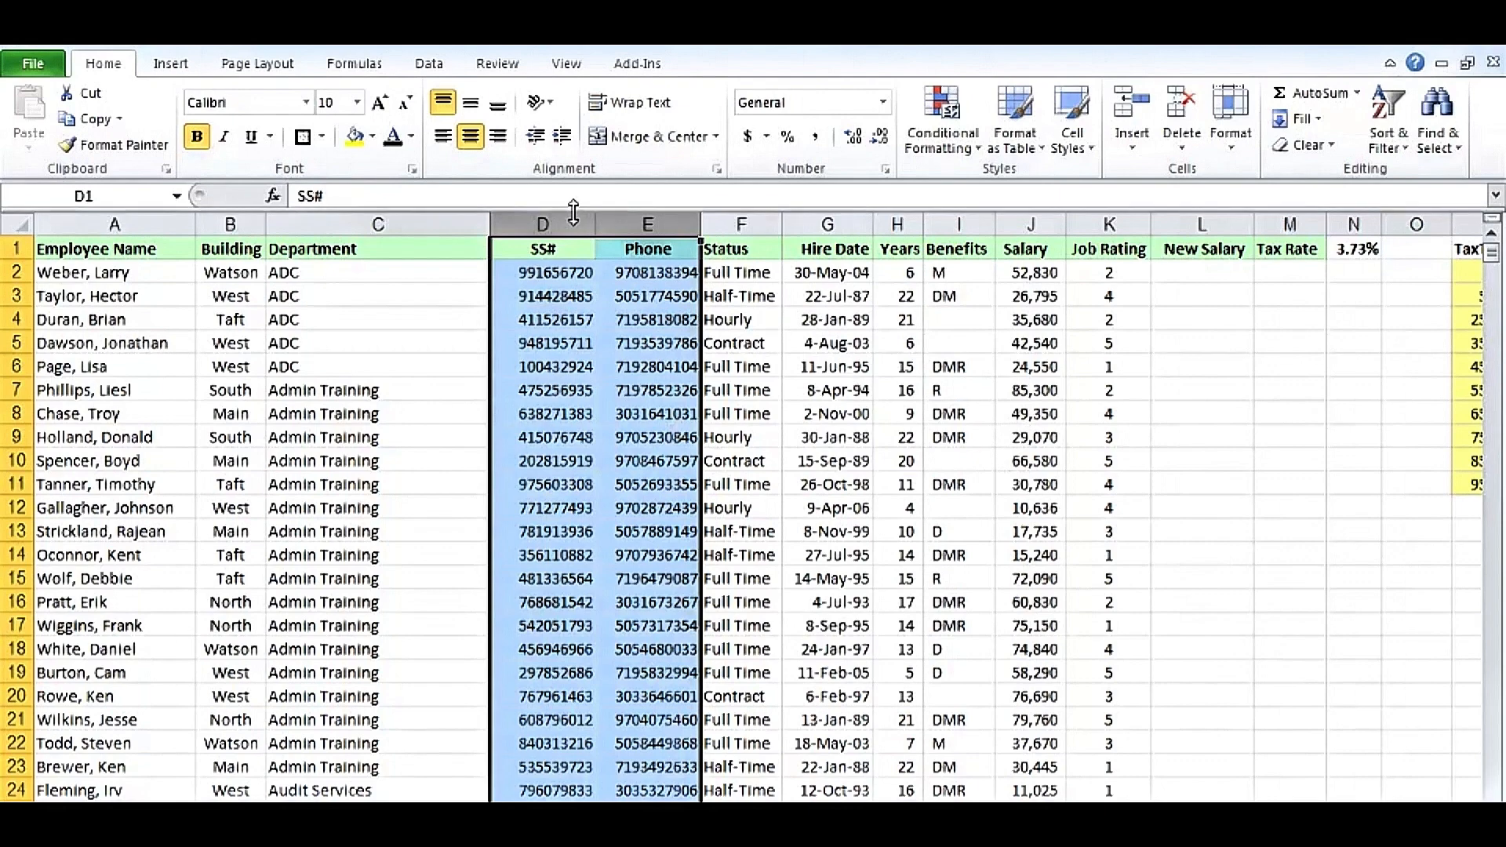
drag(543, 225, 632, 225)
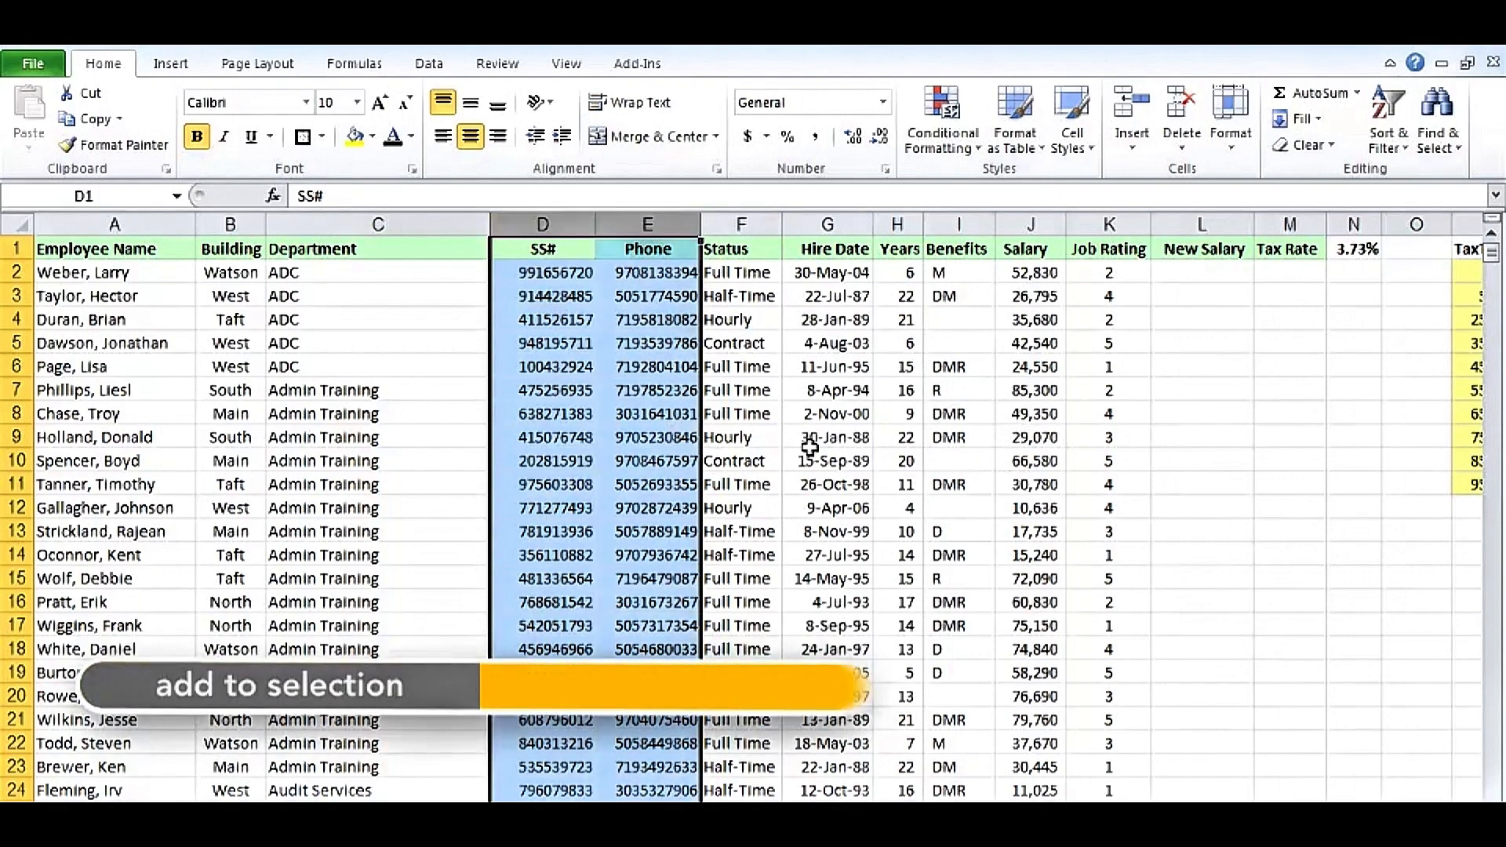
ctrl+click(1029, 224)
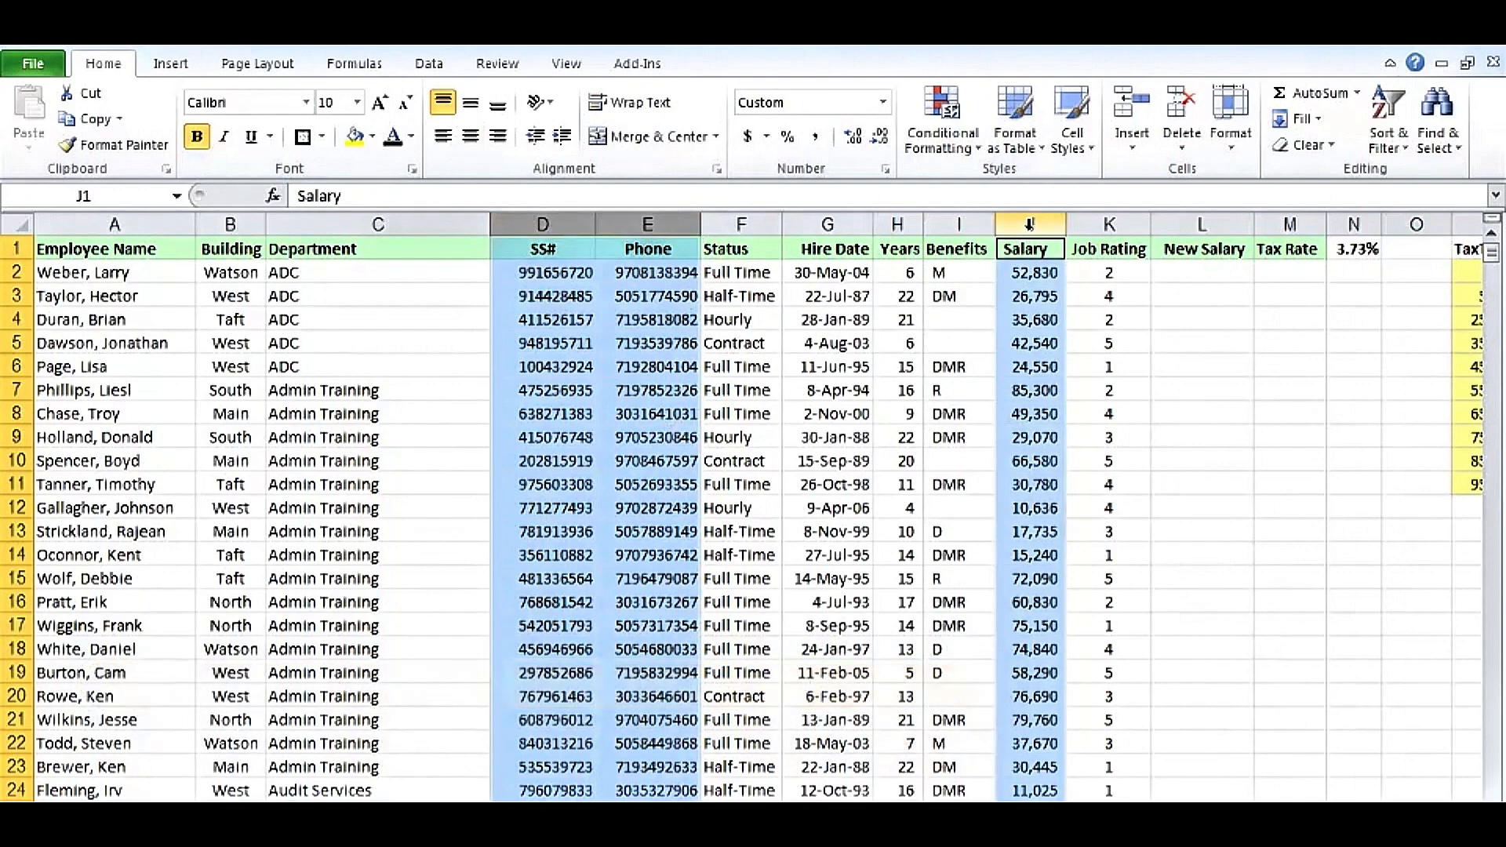
- Select cells F4:F5 together with the separate cells H8, E10 and C13, and clear that selection
click(858, 484)
drag(735, 324, 735, 341)
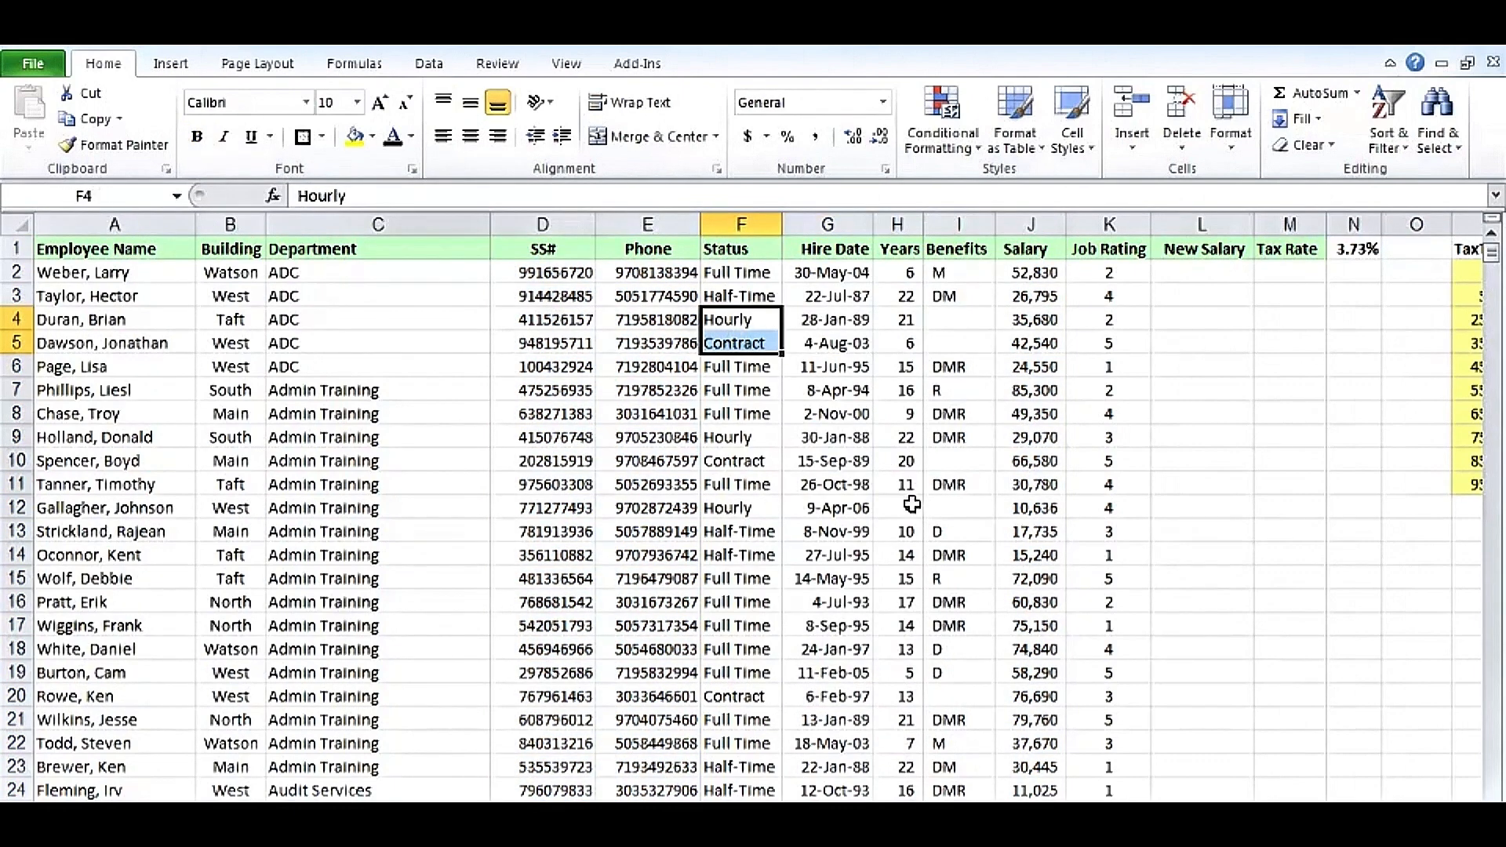
ctrl+click(895, 413)
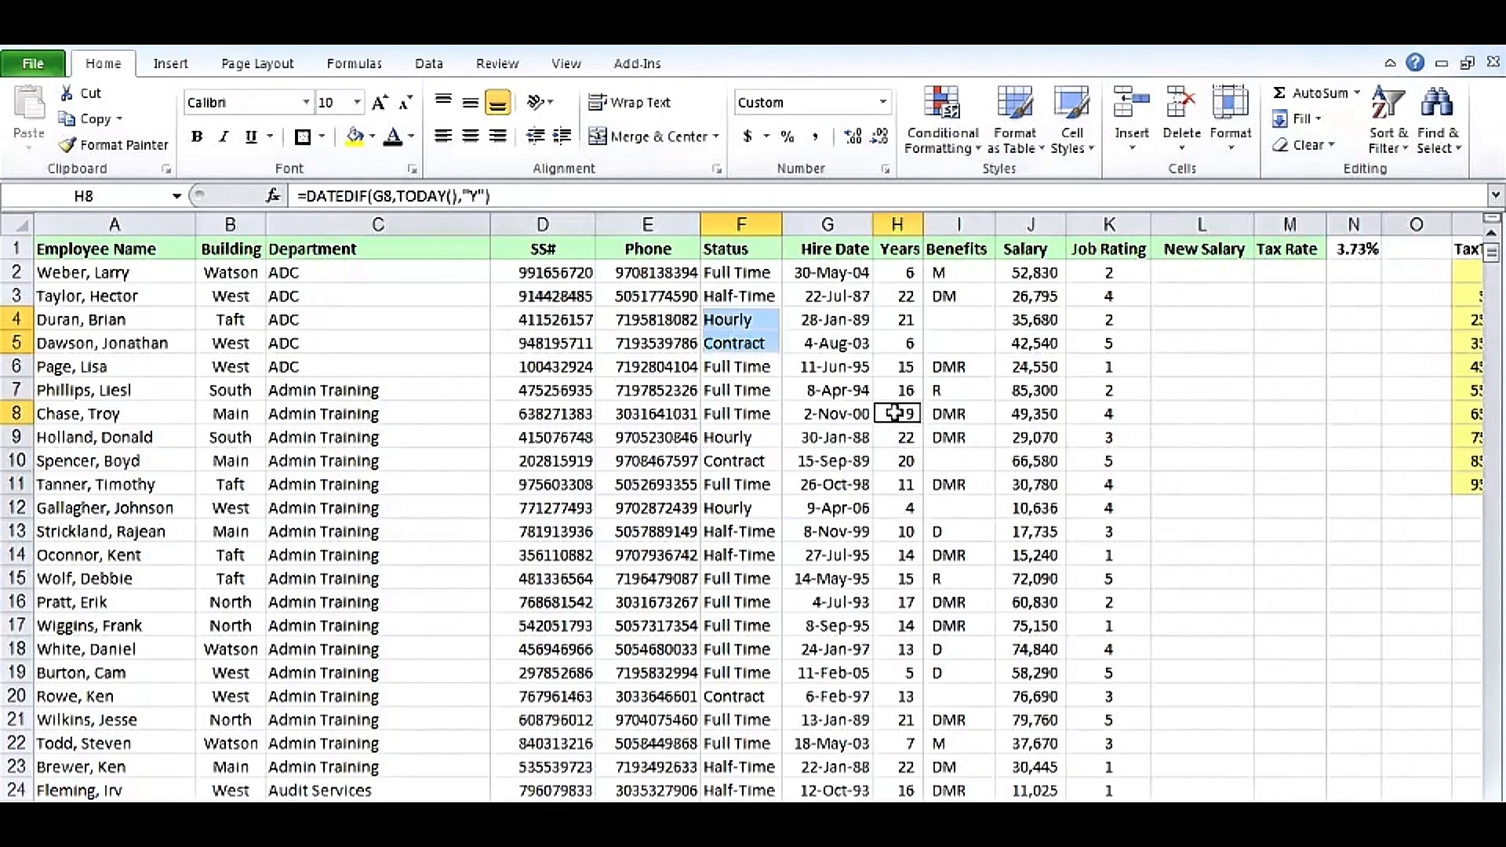
ctrl+click(645, 461)
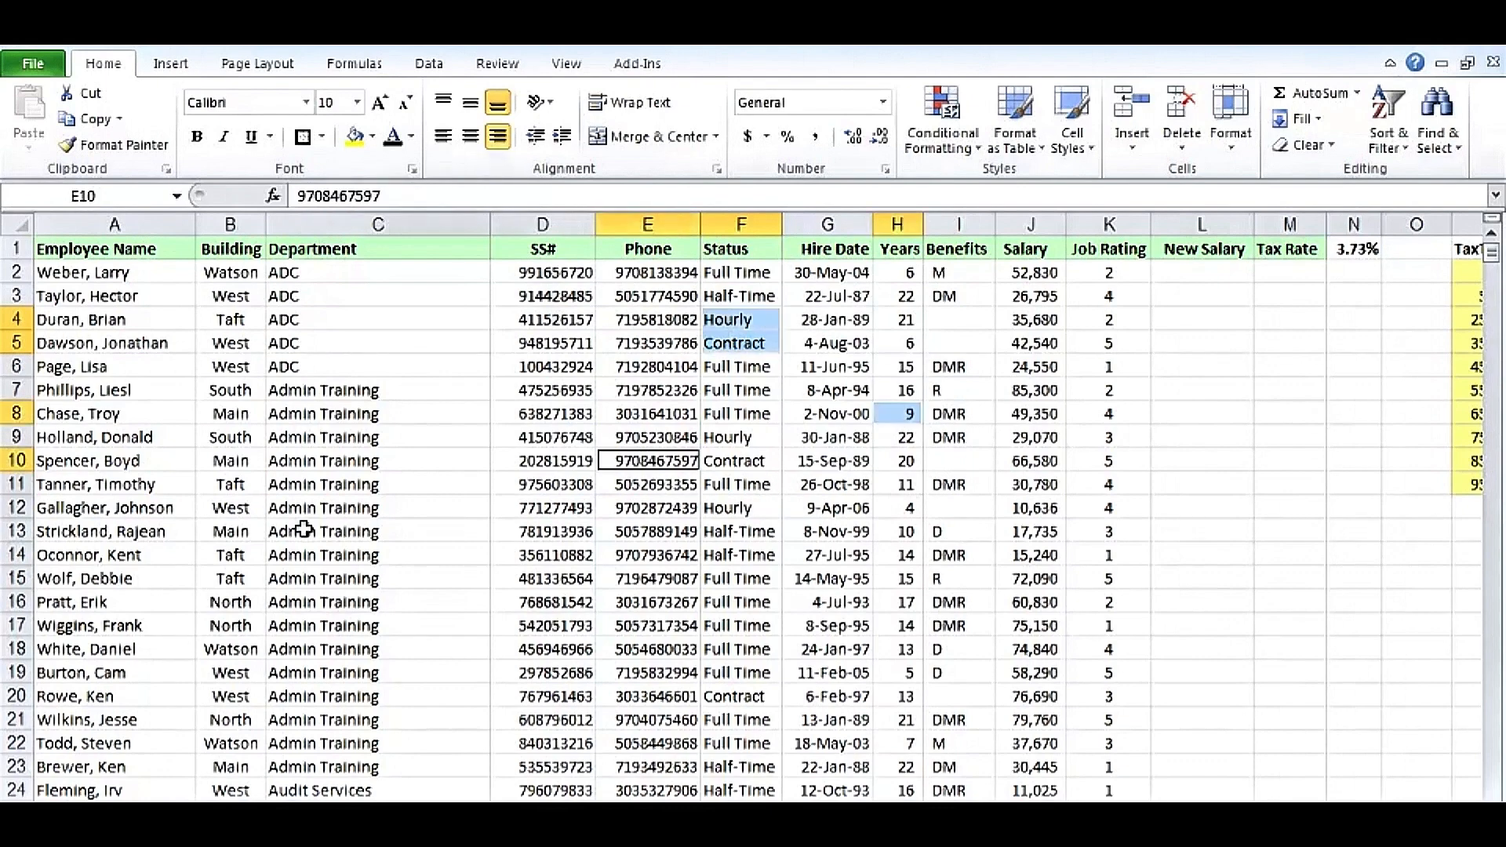
ctrl+click(304, 531)
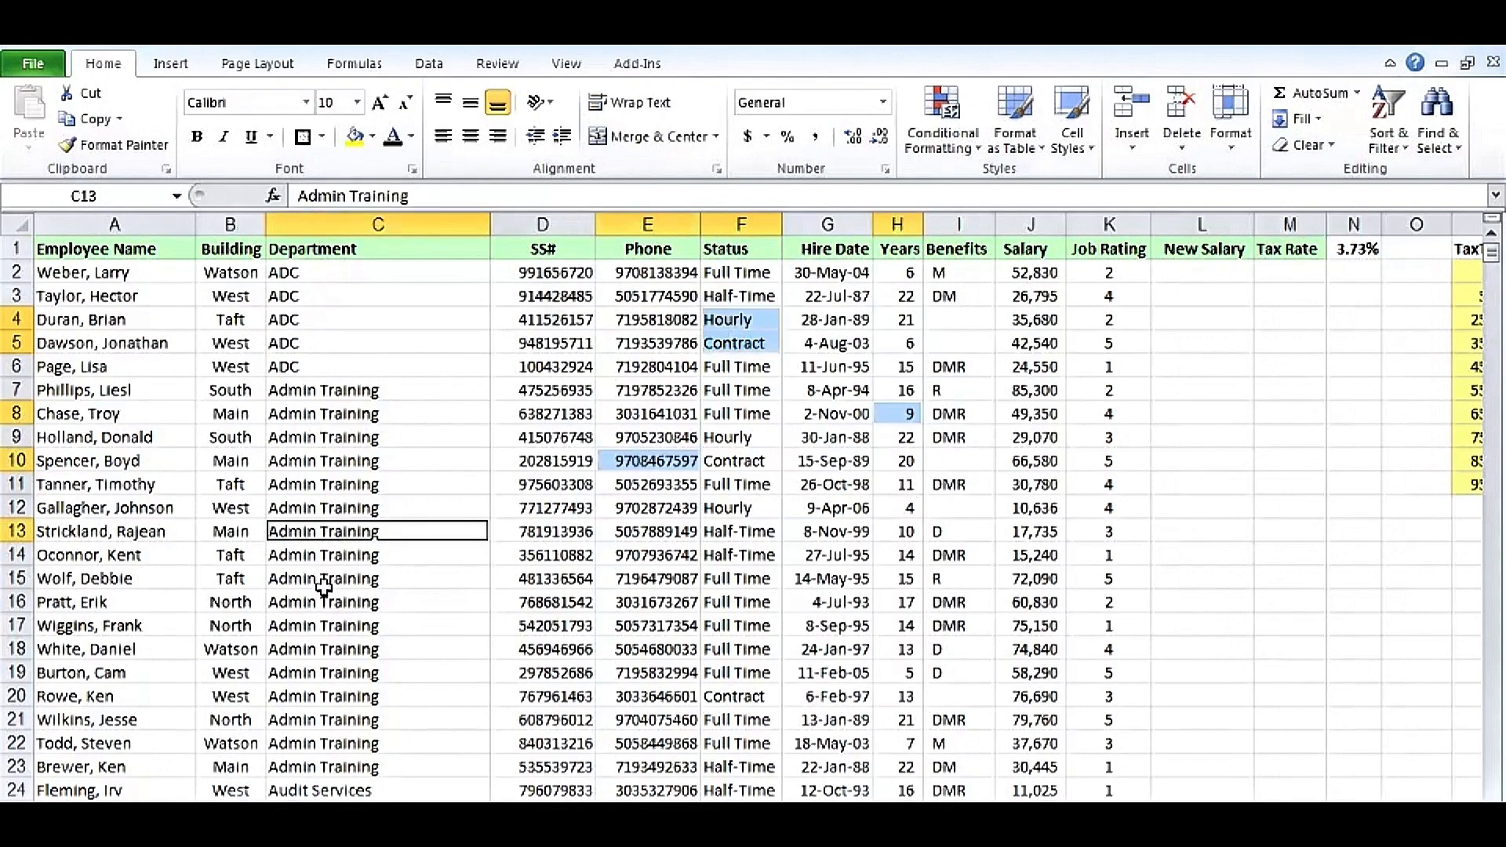
click(665, 573)
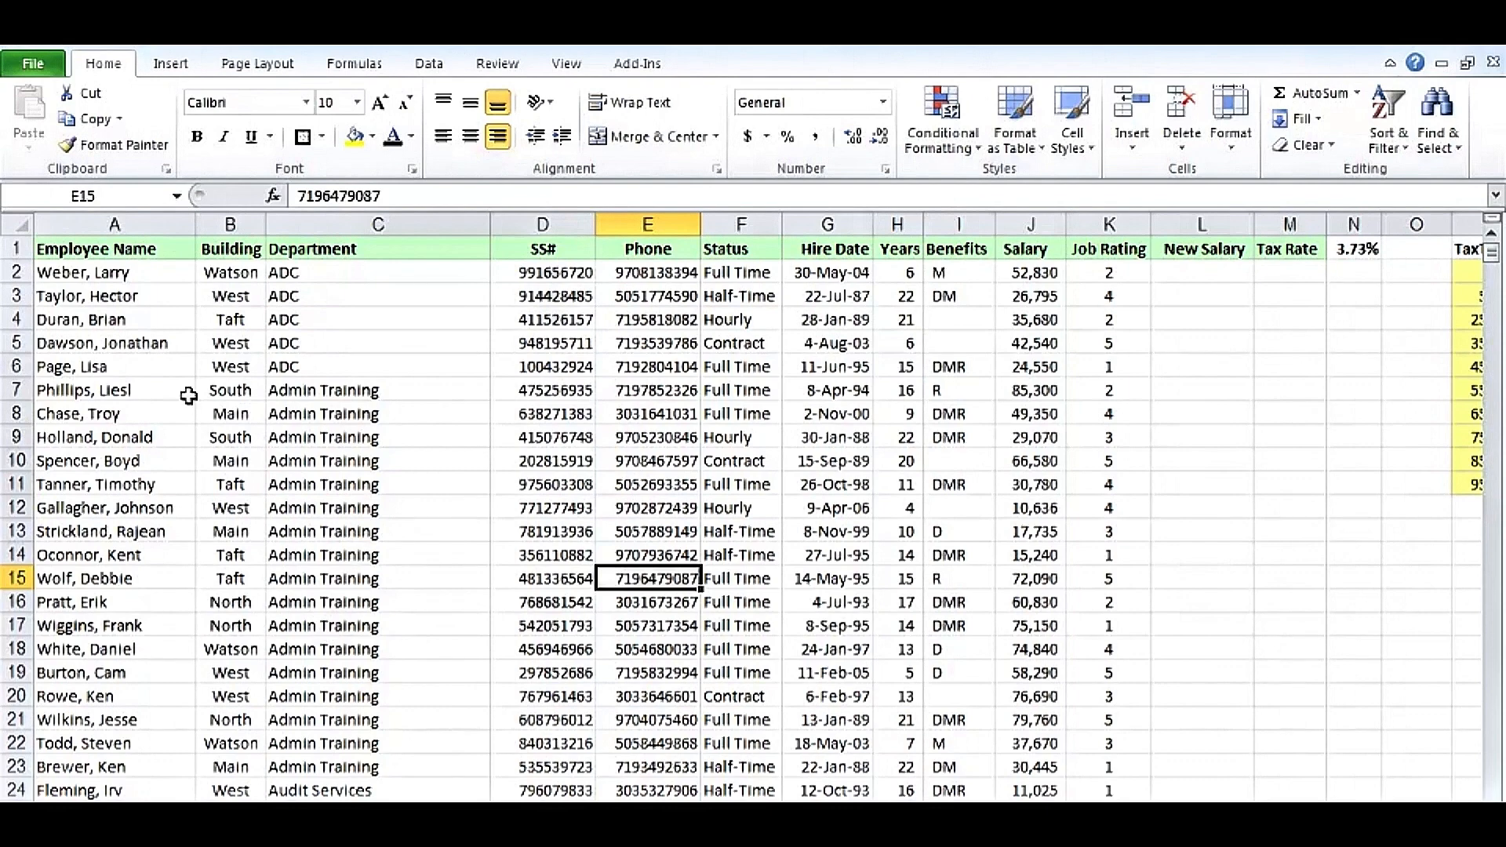
- Hide rows 9 and 15 of the employee list together
click(14, 578)
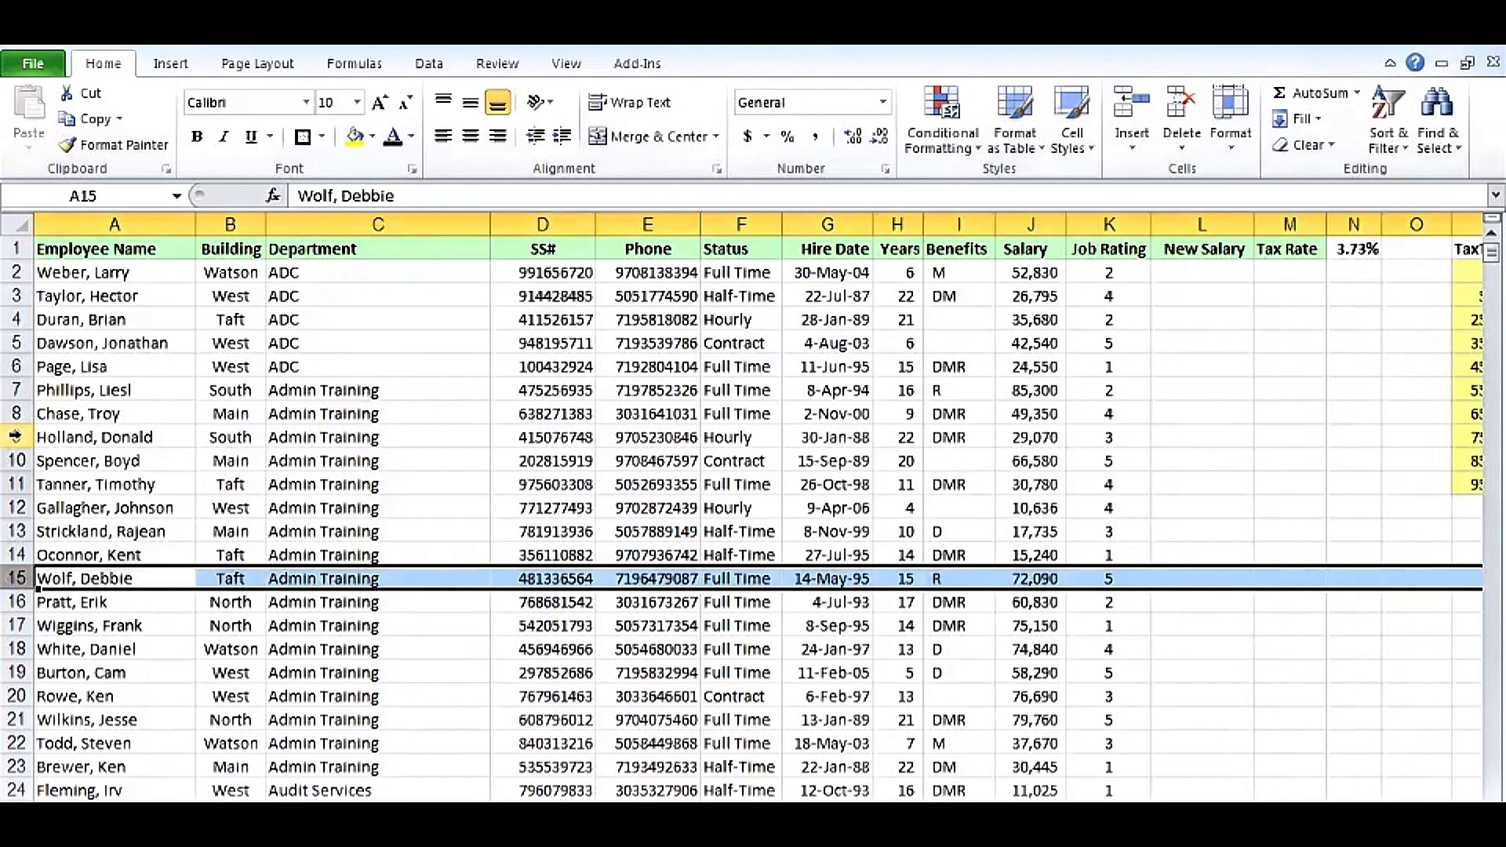
ctrl+click(15, 437)
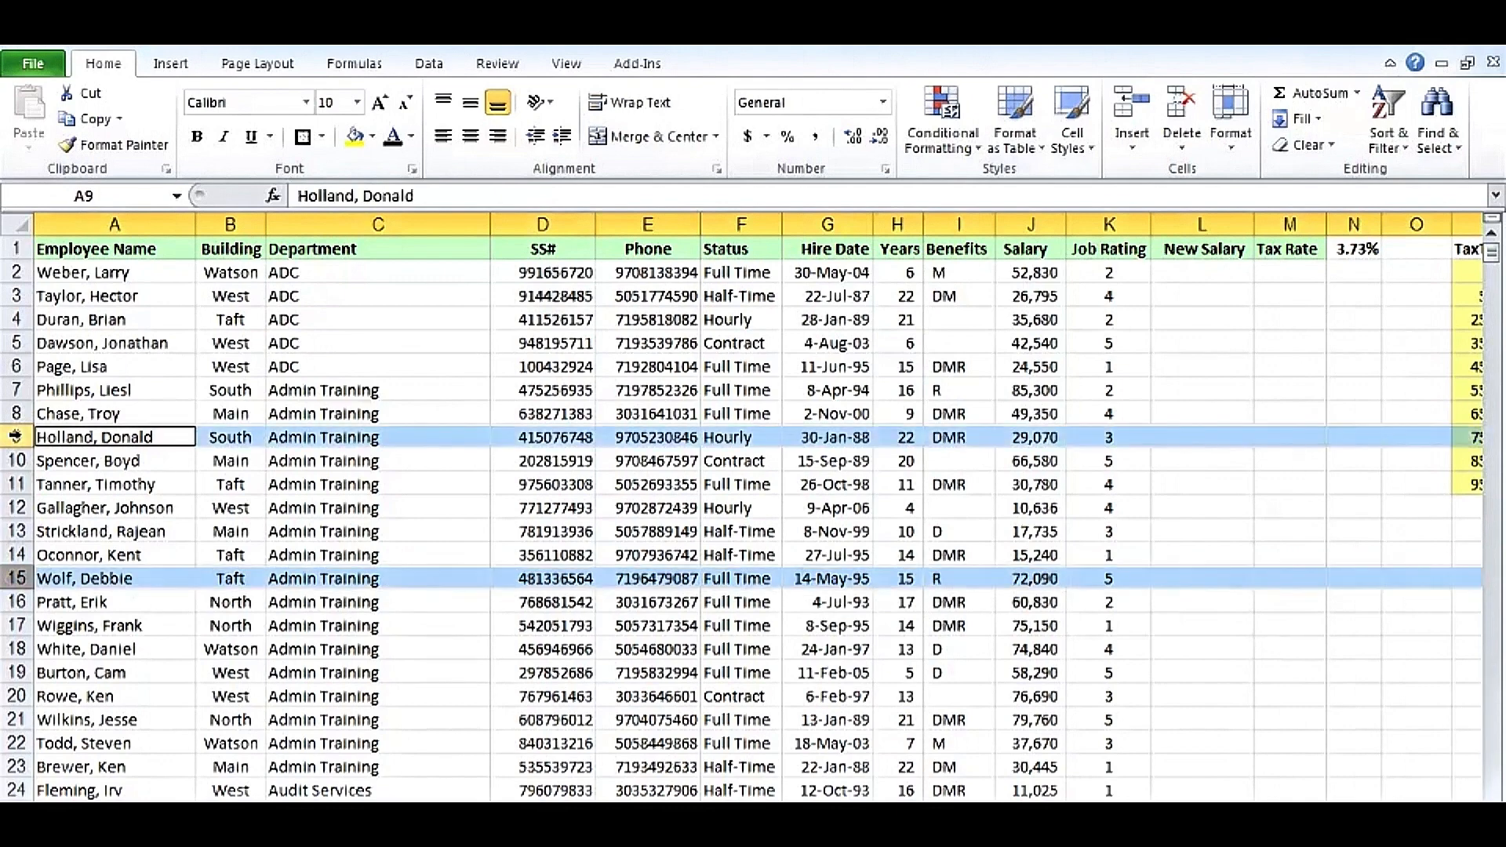
right_click(14, 436)
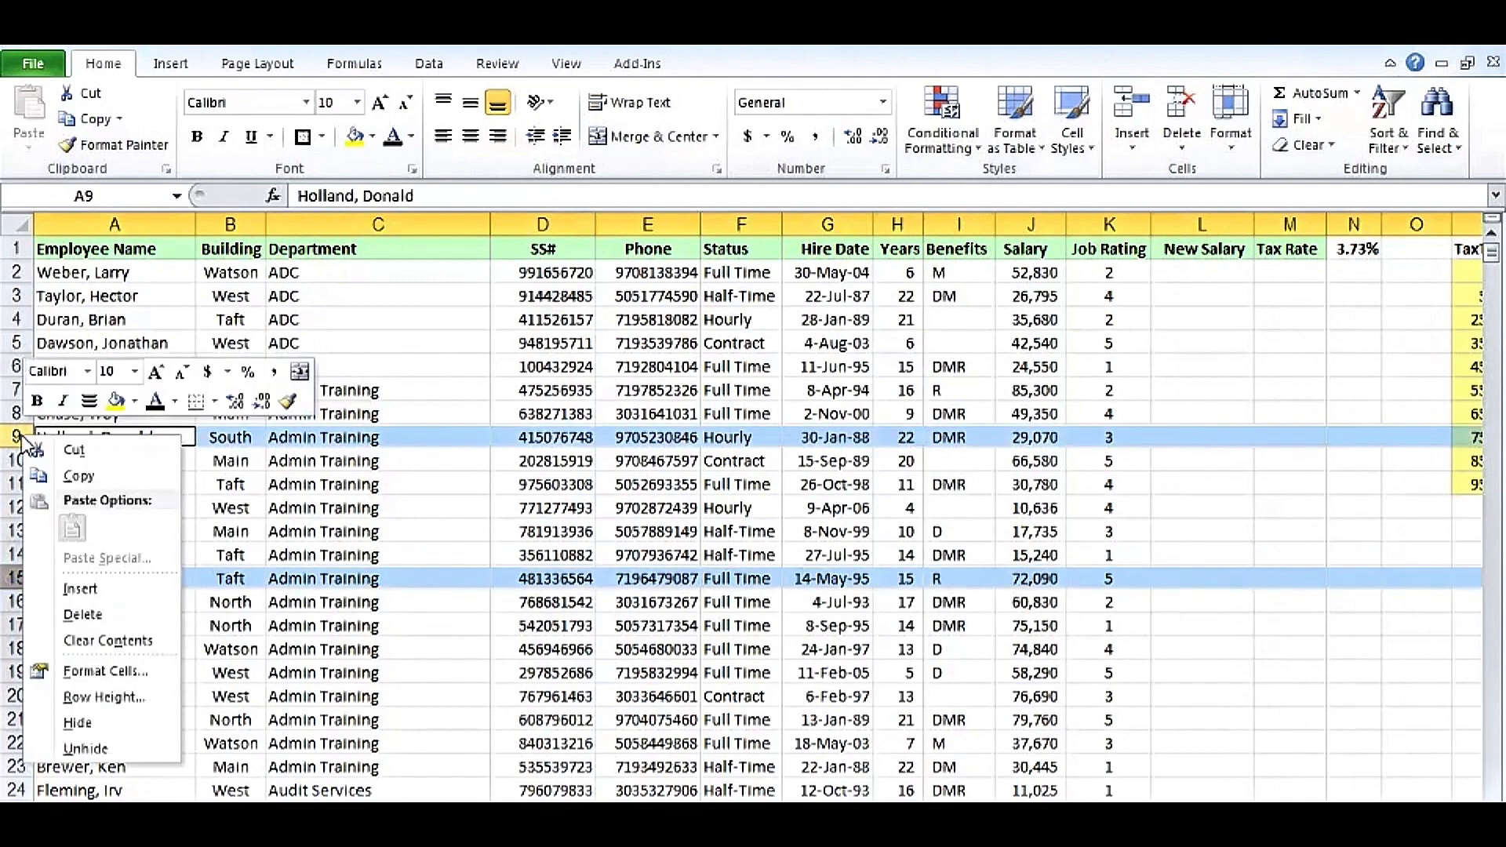
click(85, 725)
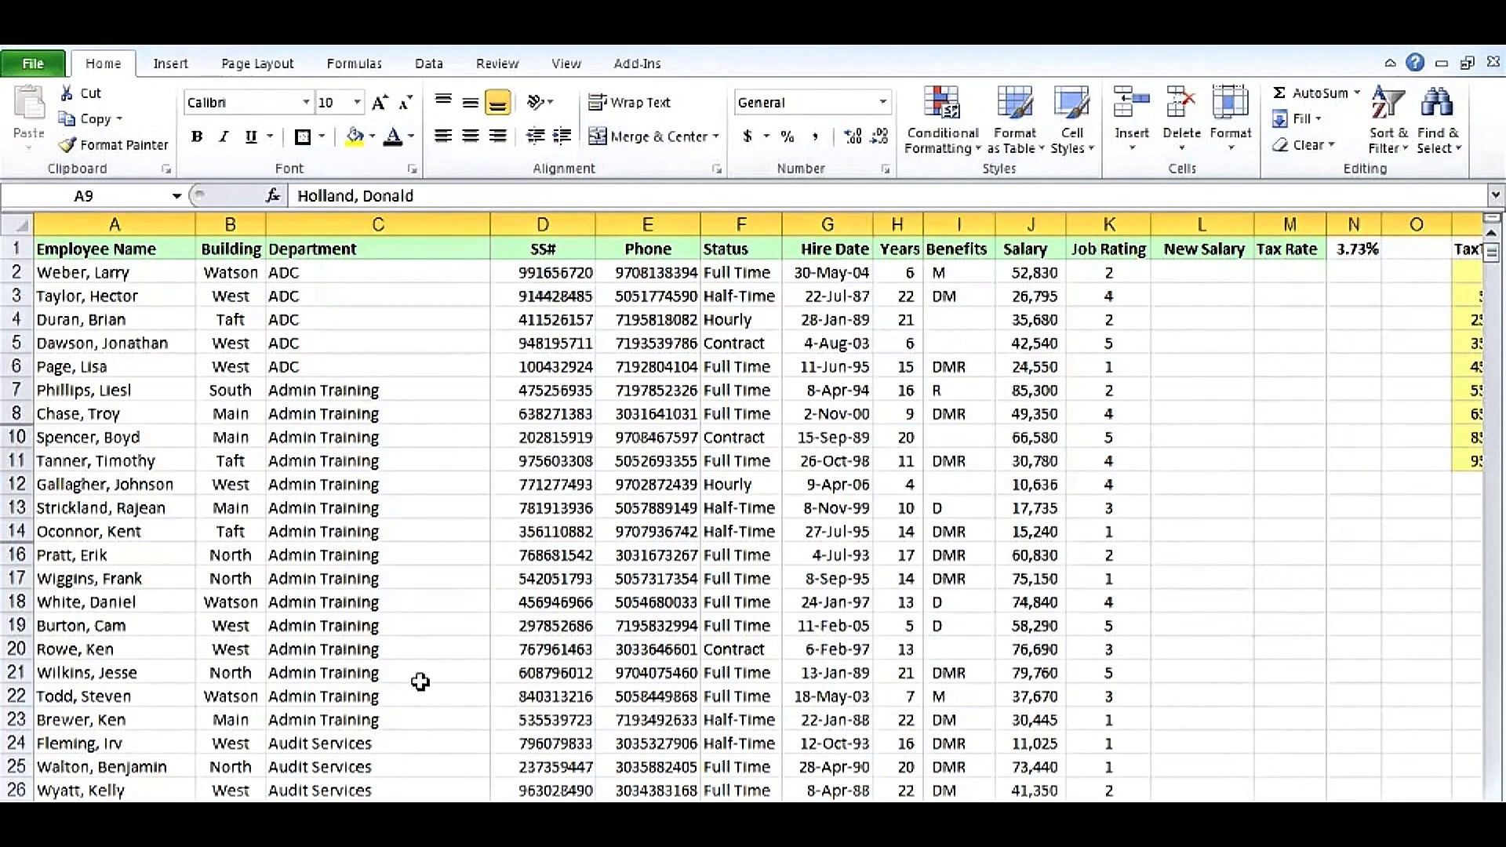
- Hide the SS# column (D) and the Salary column (J) together
click(570, 224)
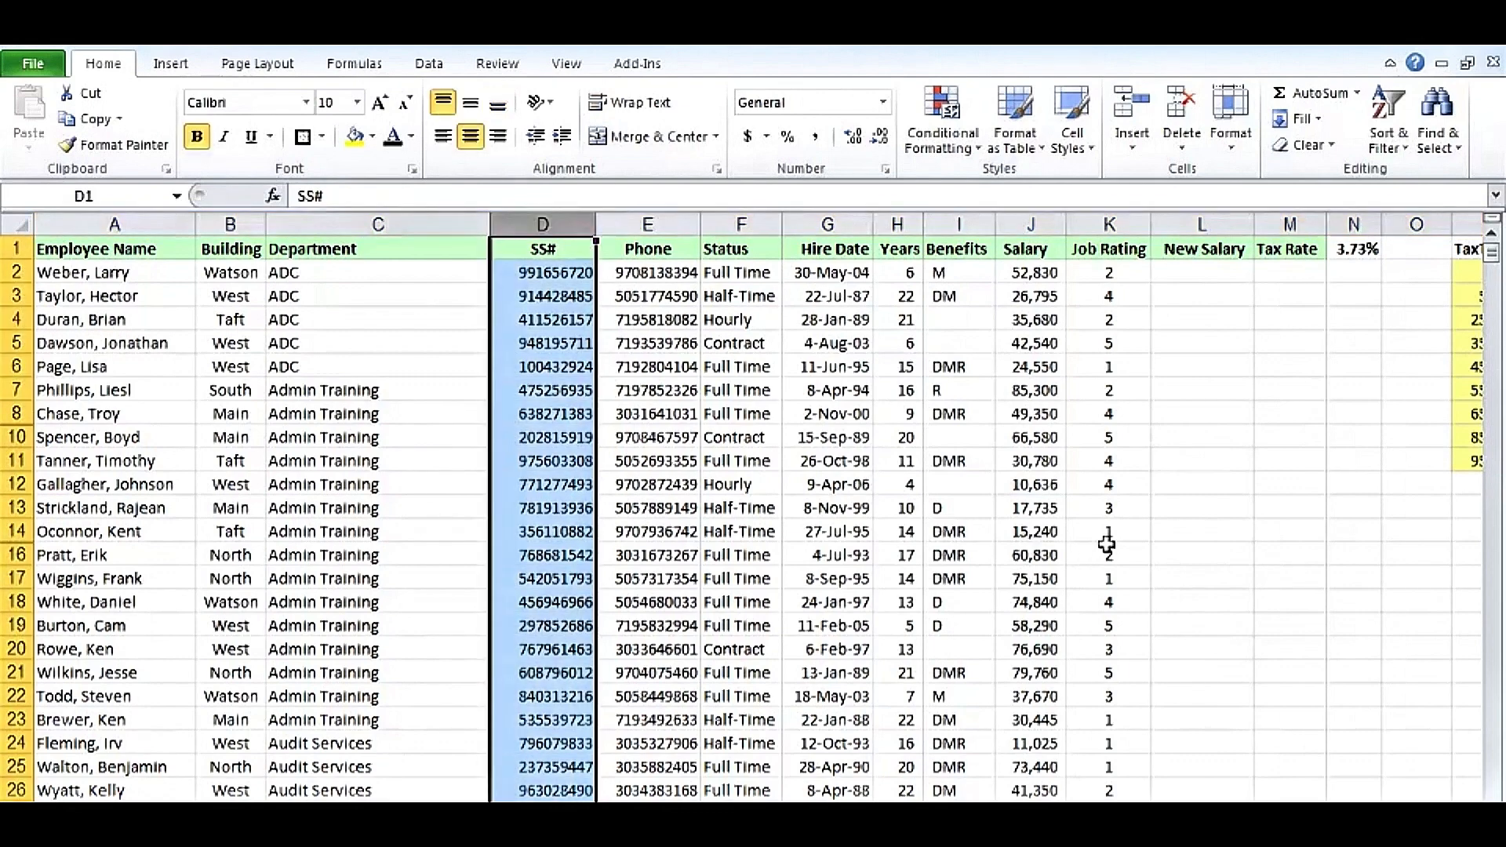
click(1030, 224)
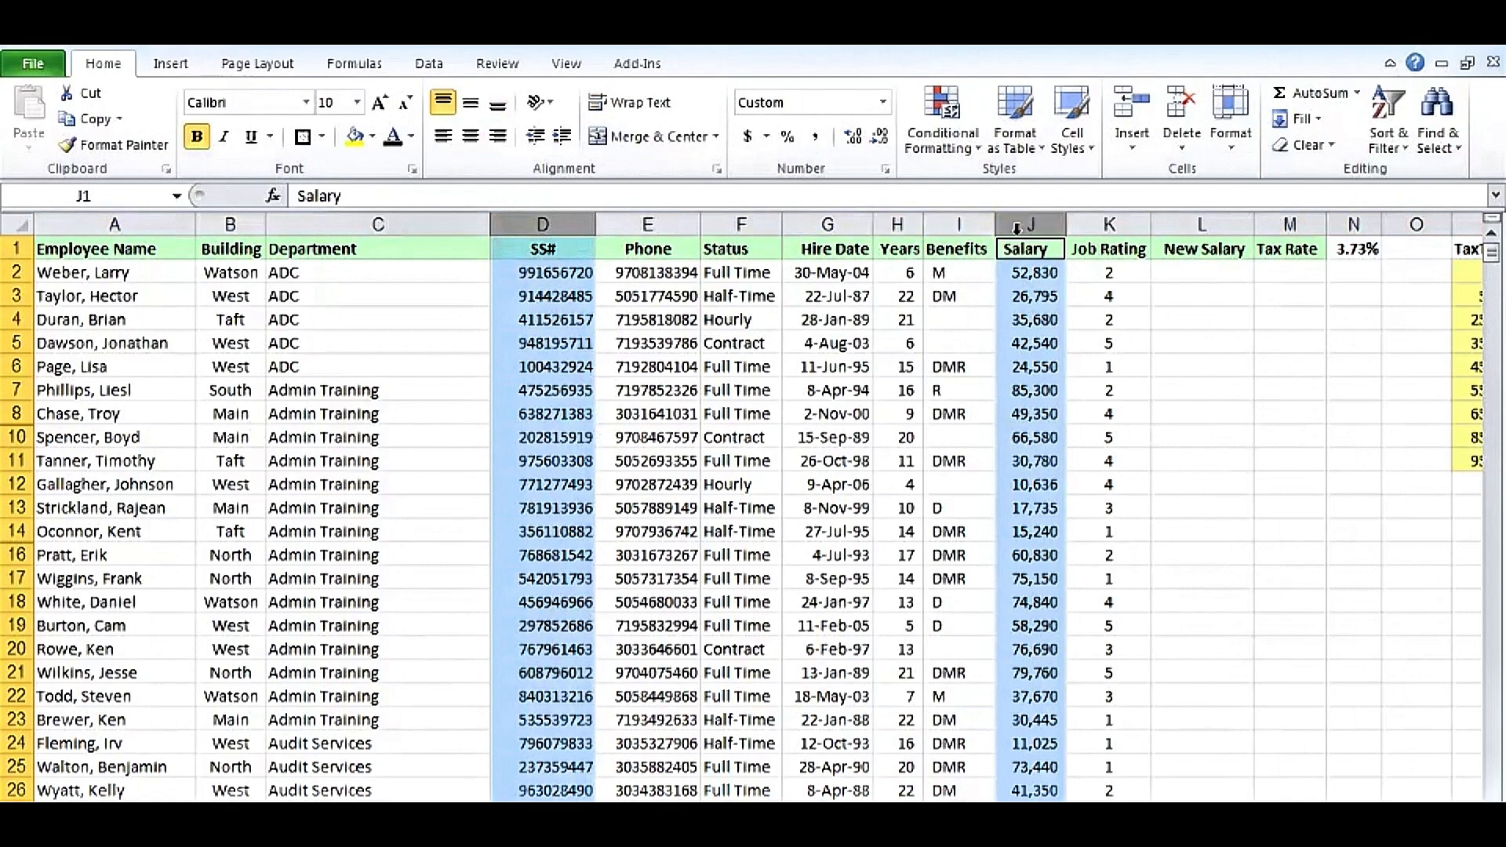
right_click(1018, 229)
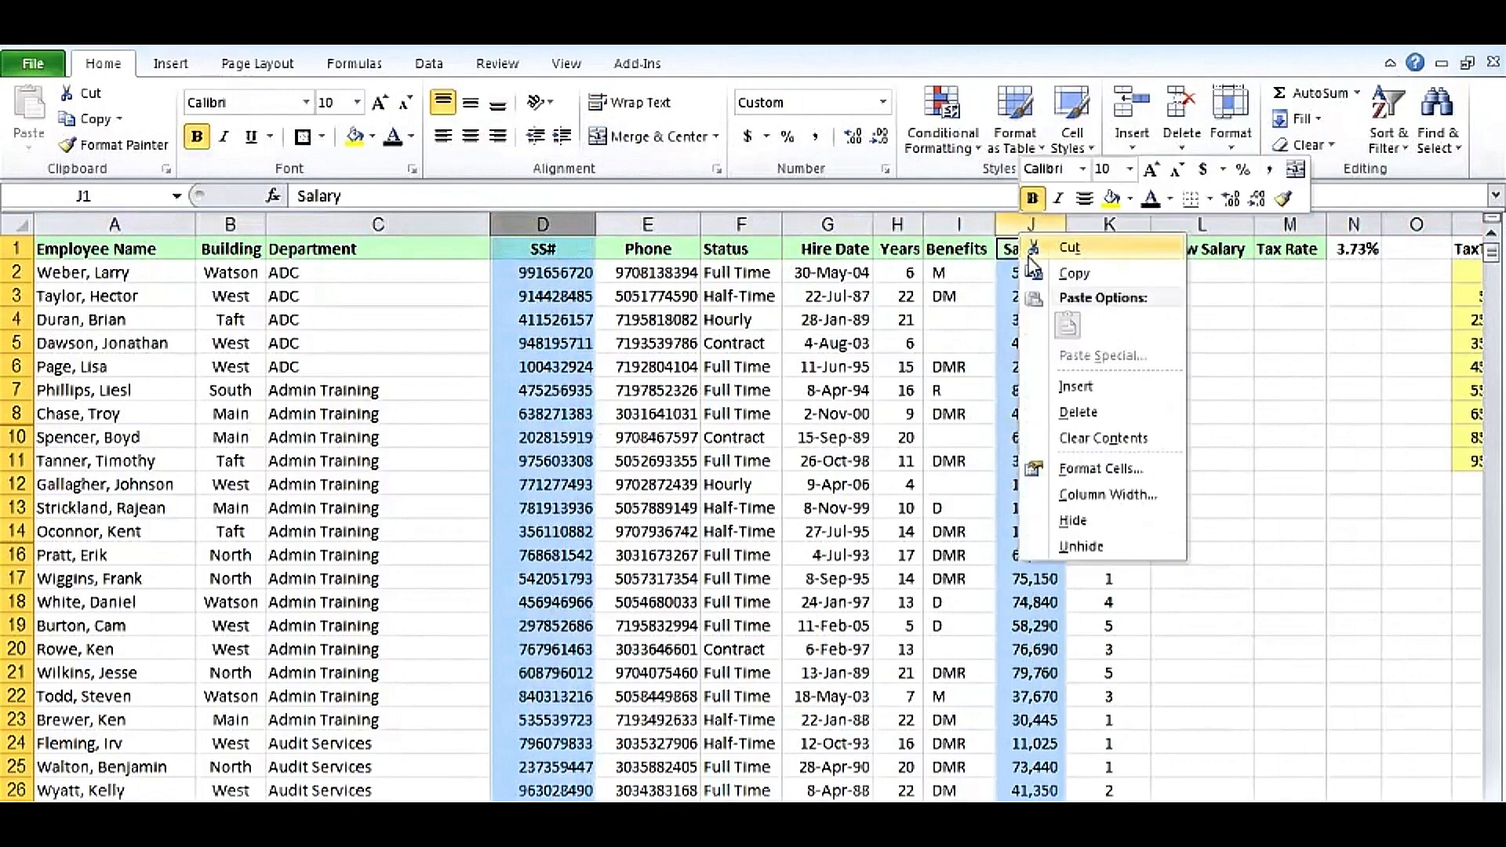
click(1070, 521)
- Copy the Admin Training records in A7:K23, spanning the hidden rows and columns
click(112, 391)
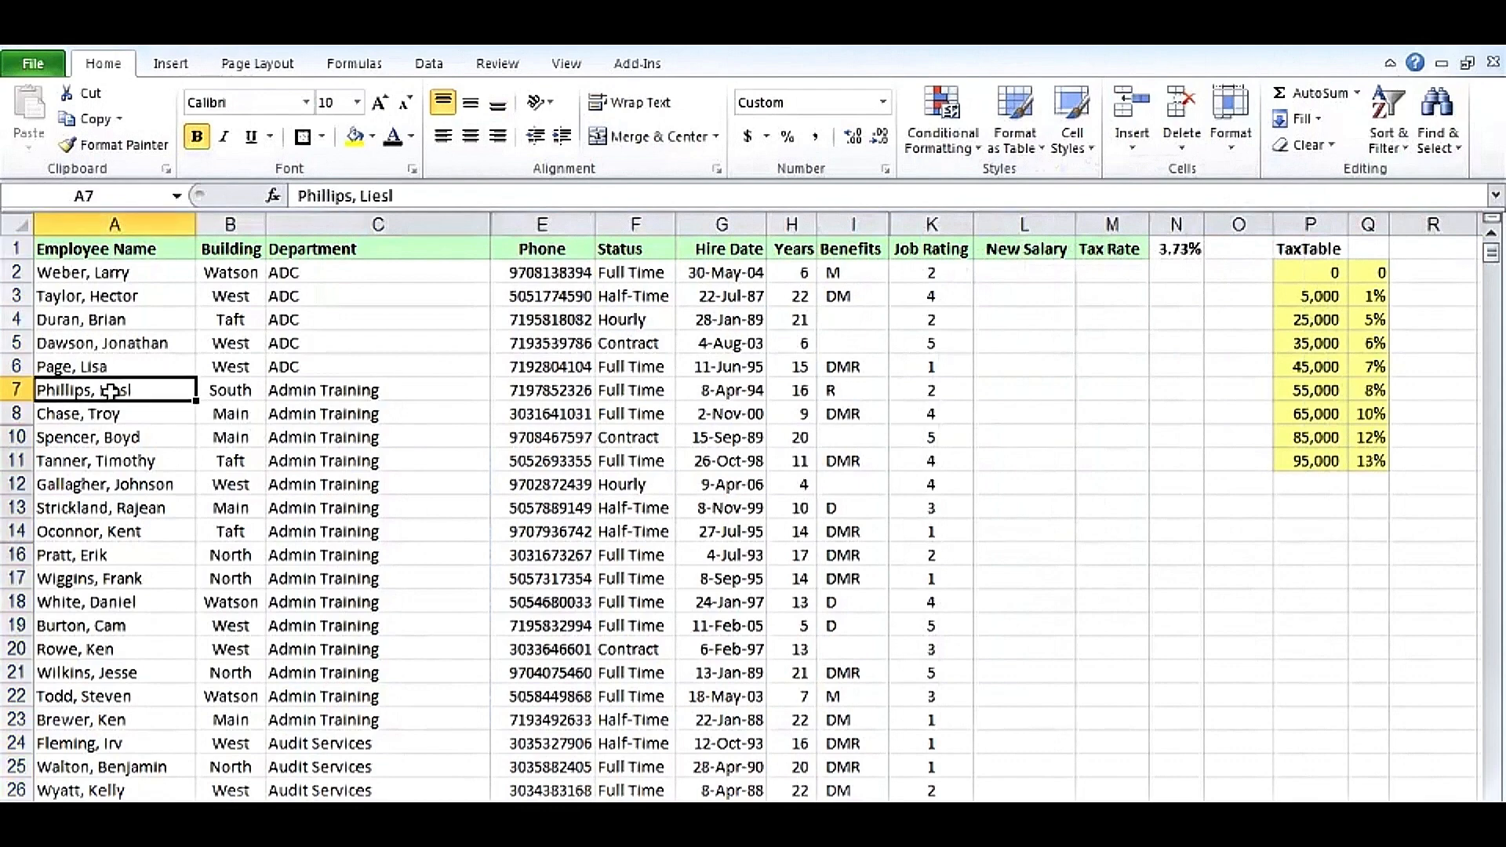
drag(112, 390, 899, 720)
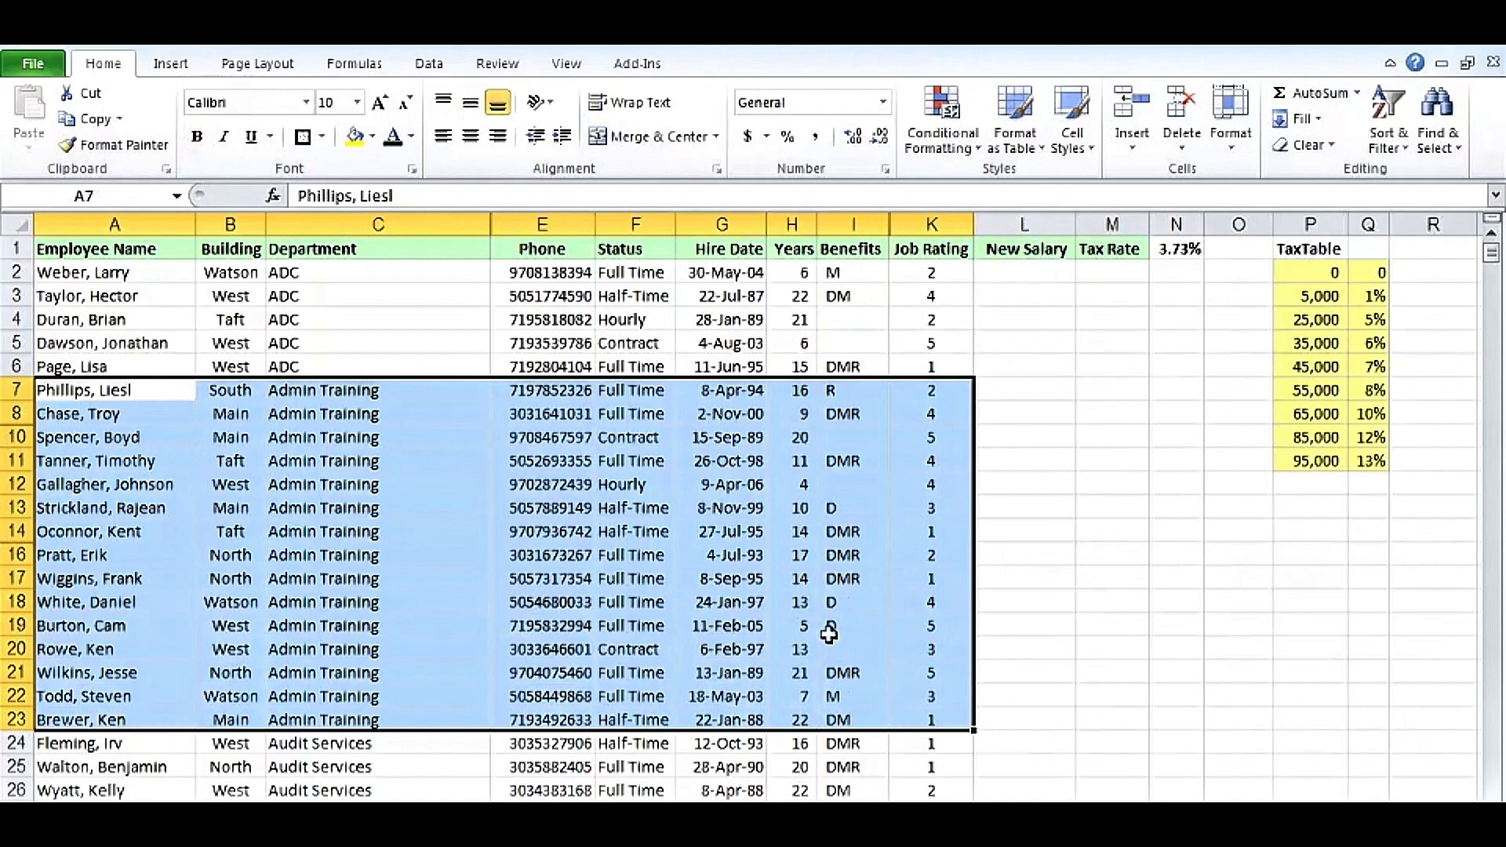
right_click(716, 487)
click(779, 107)
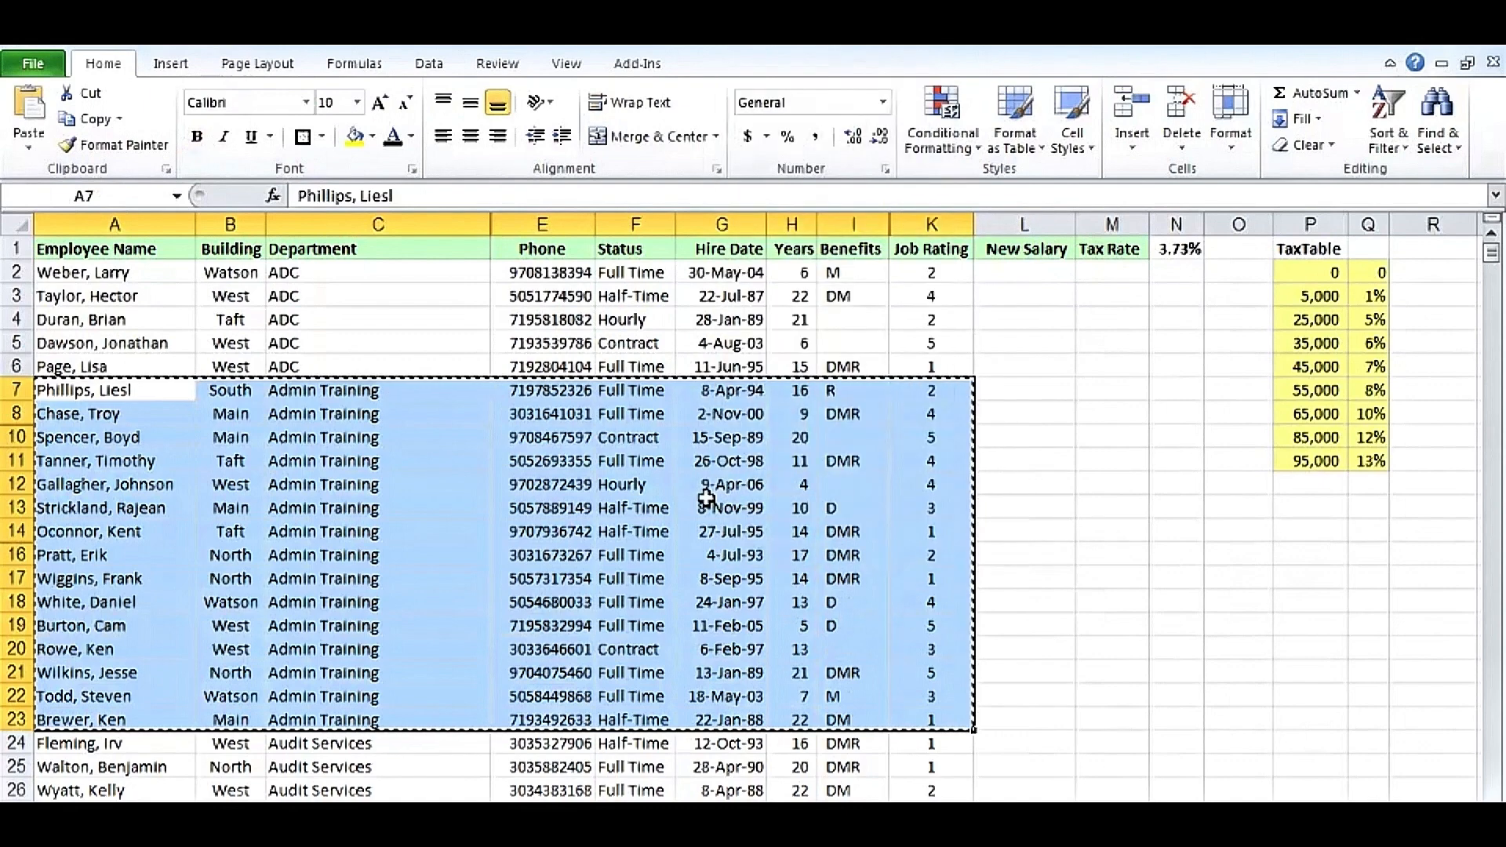
- Paste the copied records at cell A1 of the blank next worksheet and autofit column A to the names
key(ctrl+Page_Down)
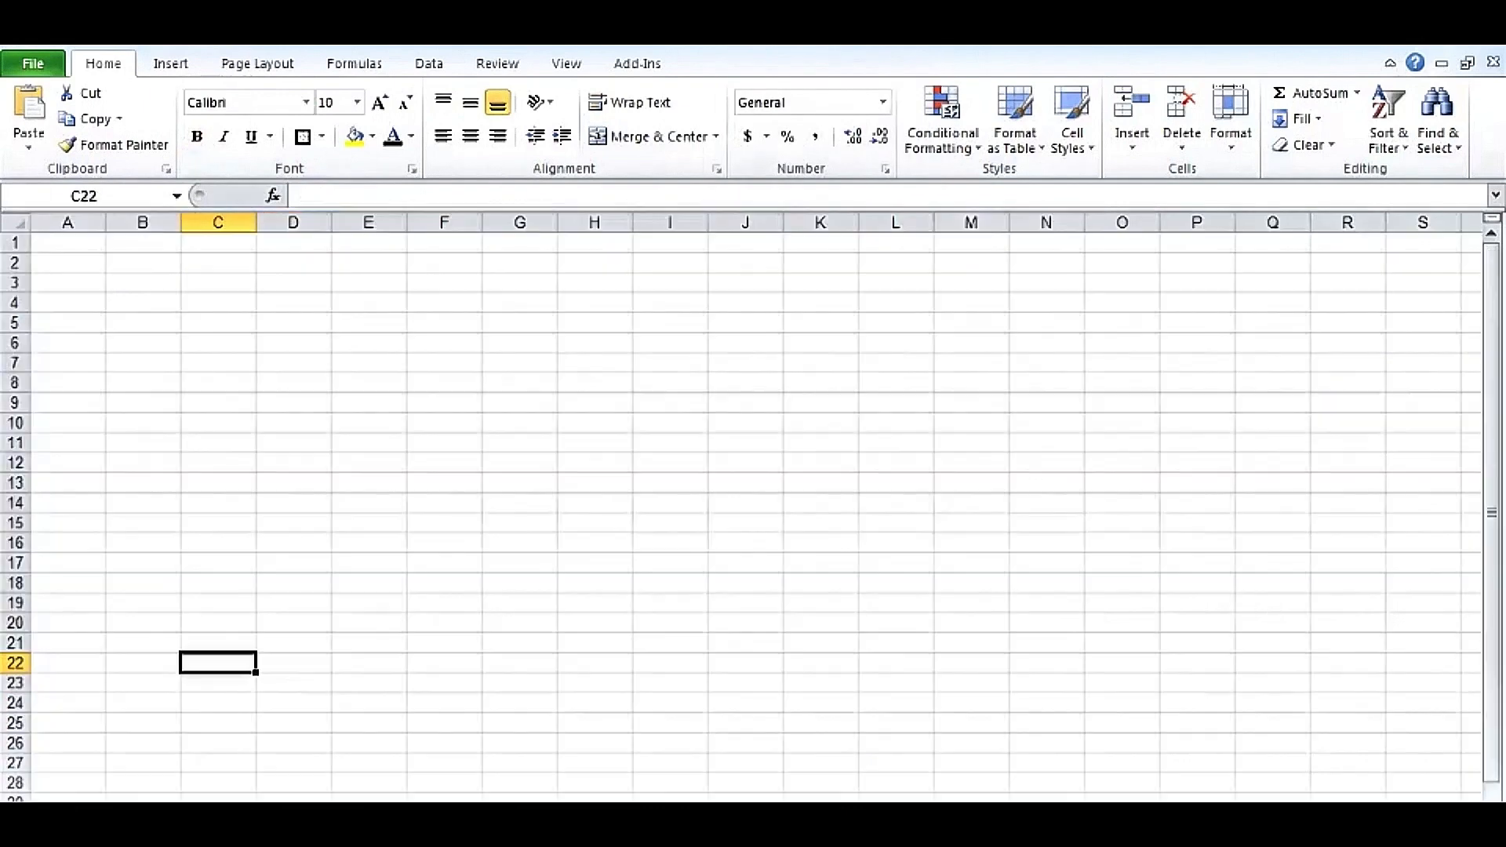
click(76, 243)
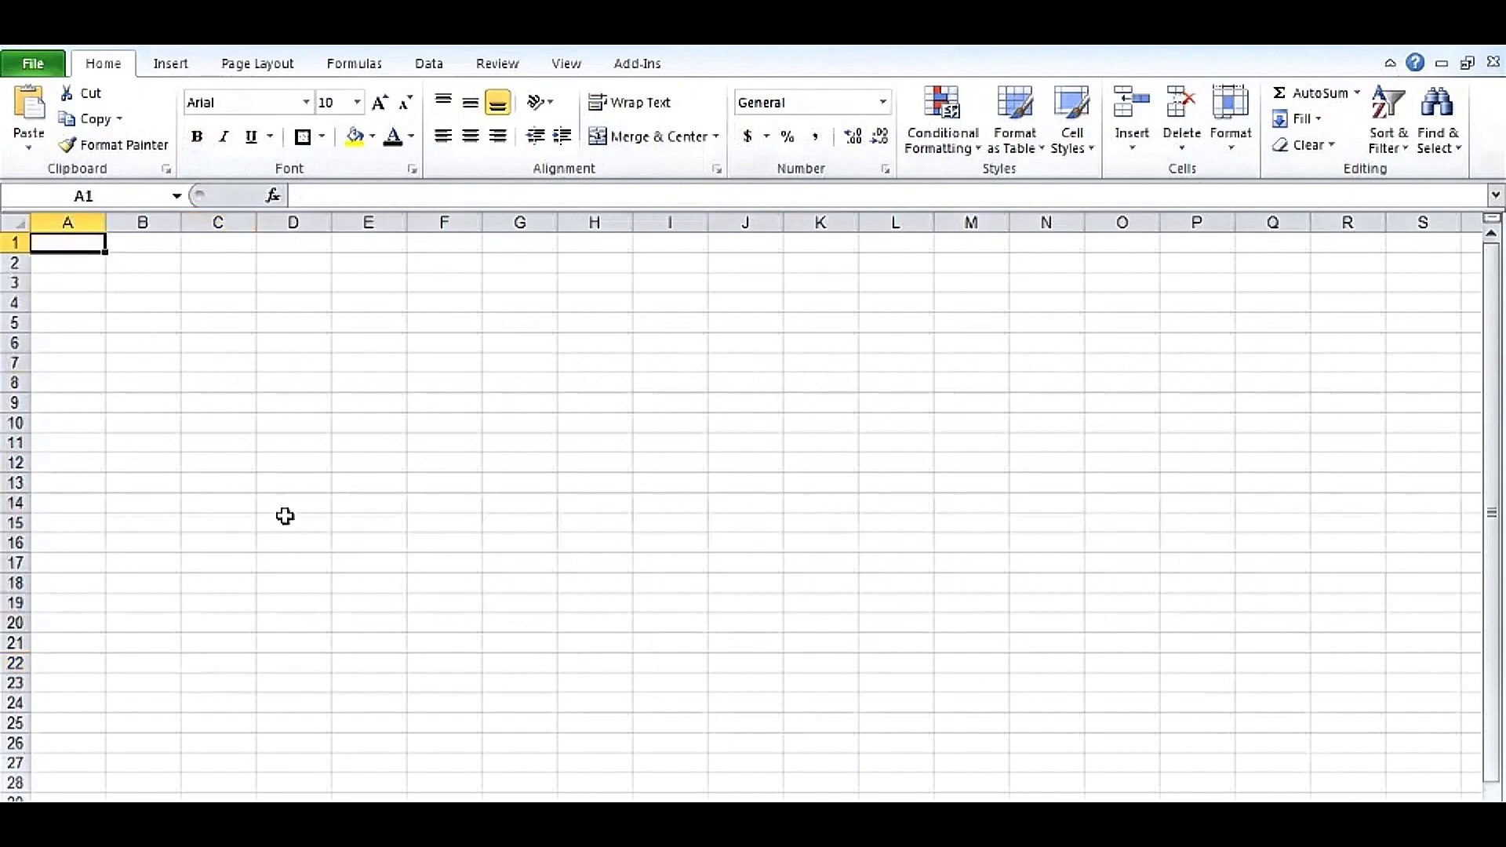
key(ctrl+v)
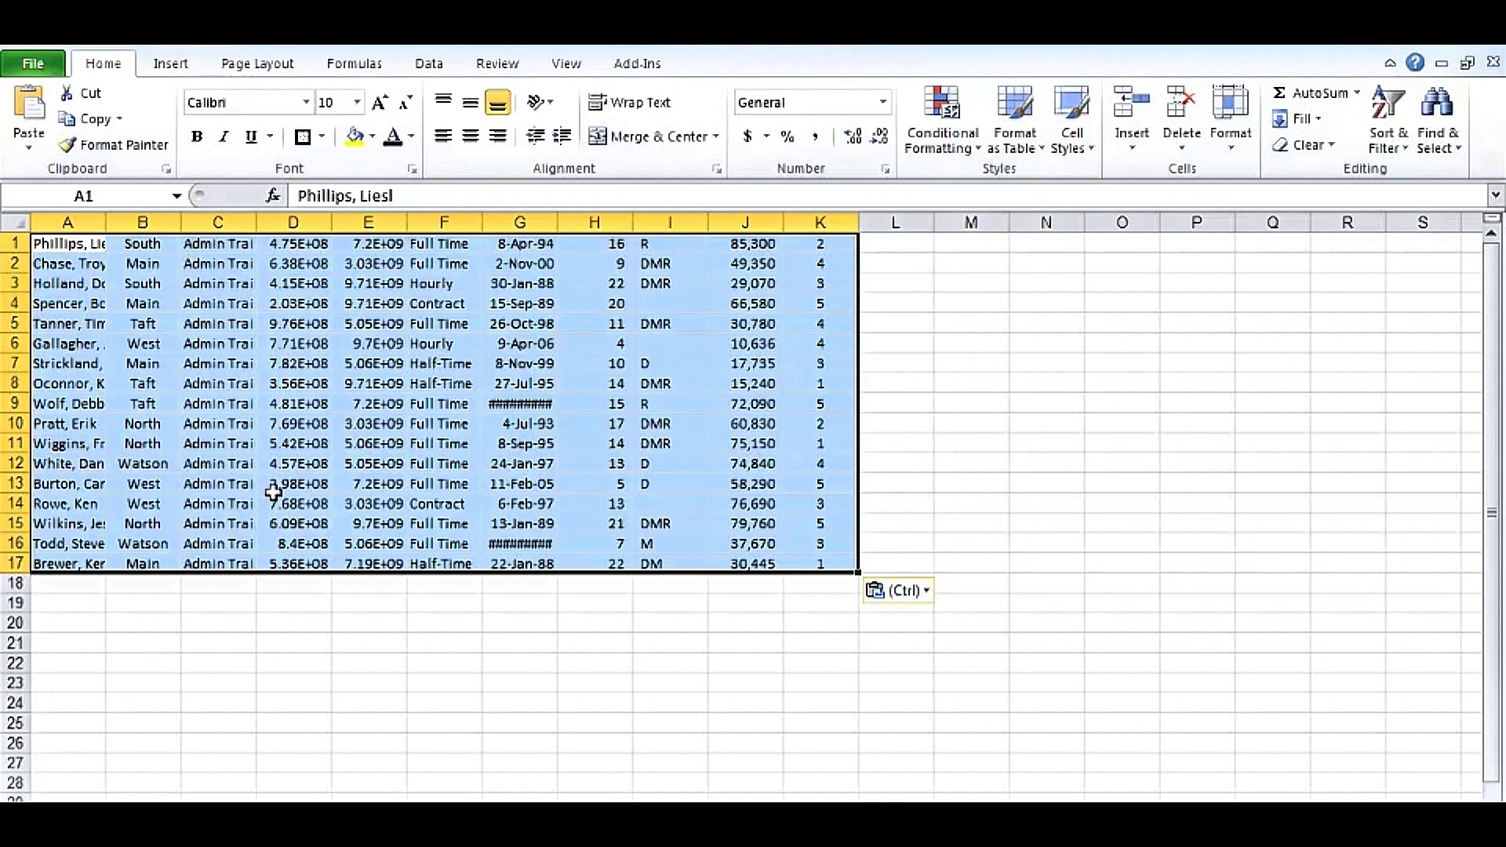
double_click(105, 222)
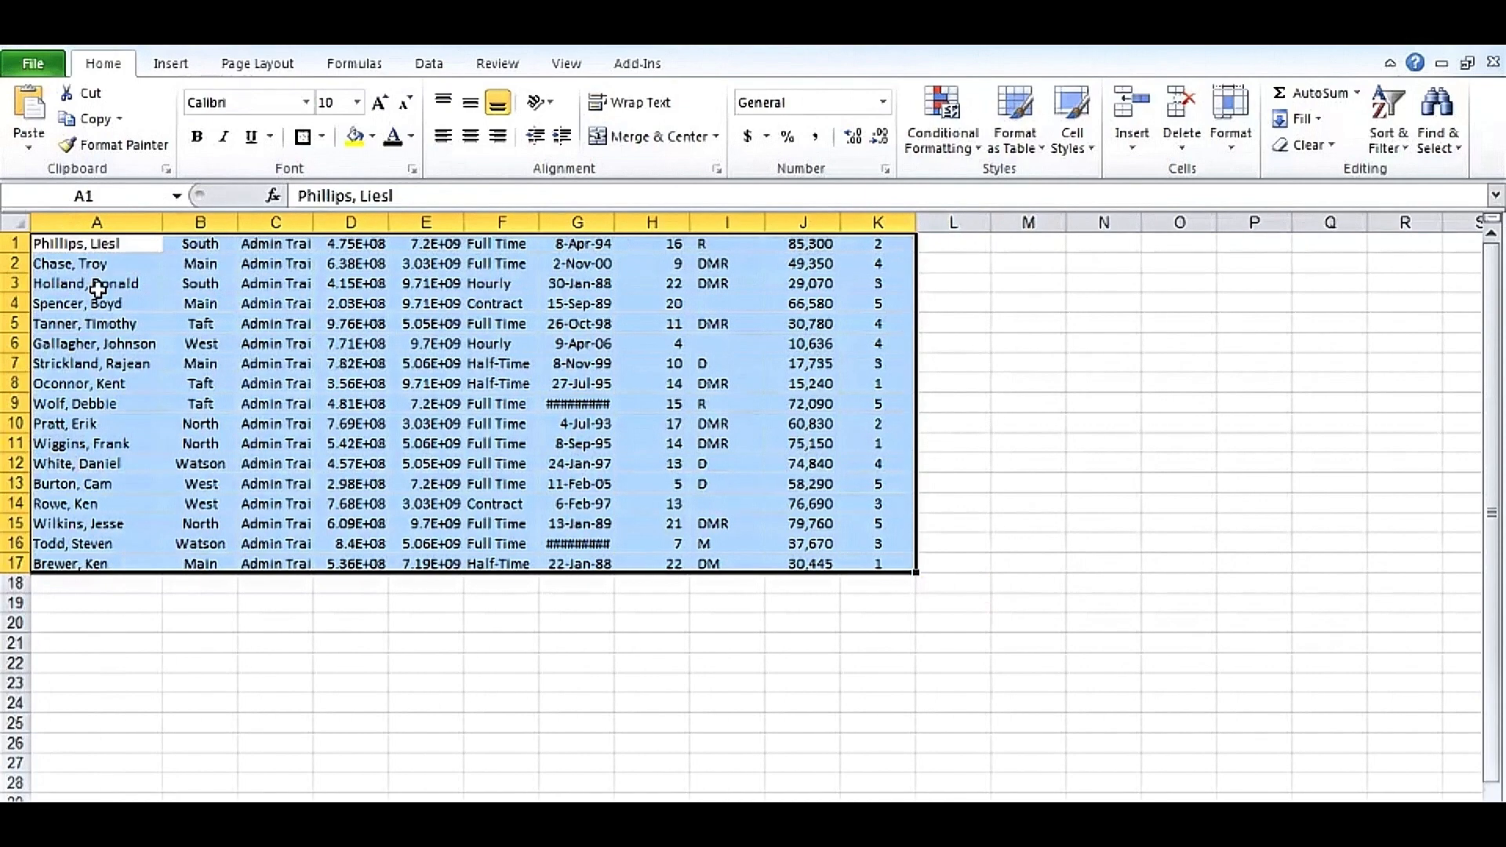
click(94, 403)
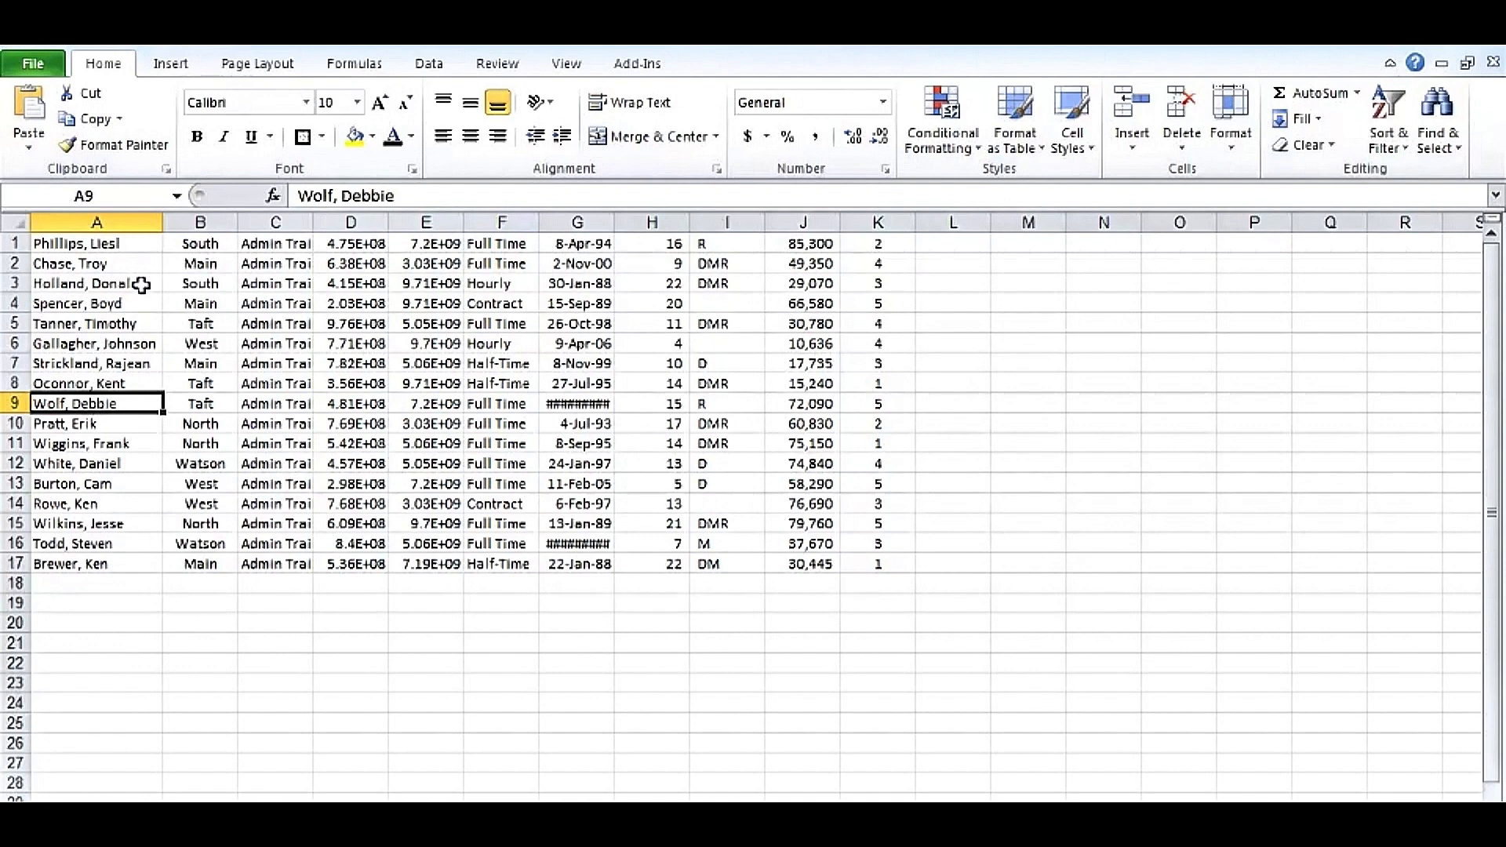
click(355, 304)
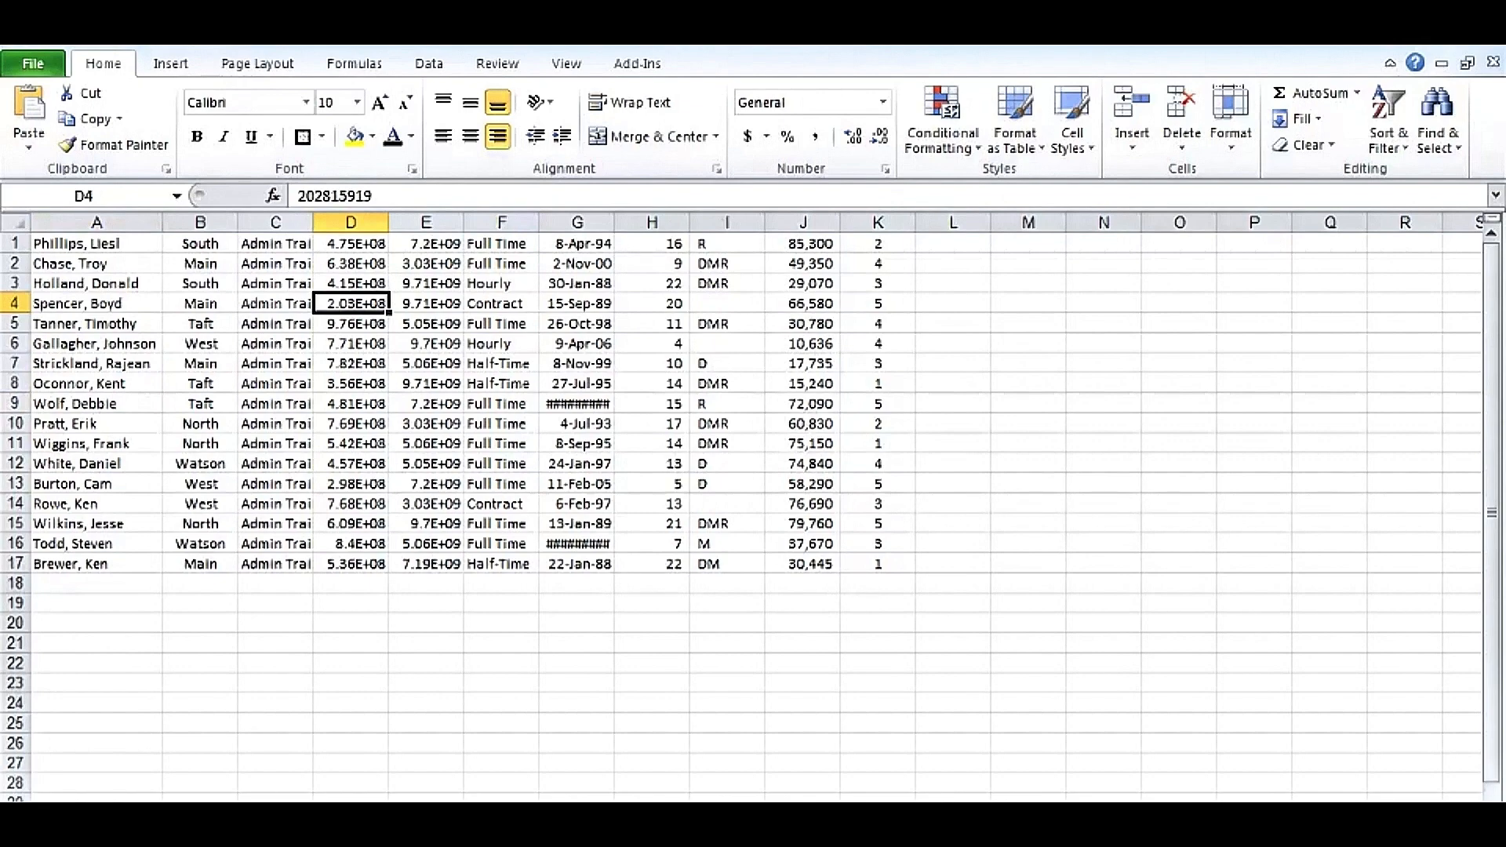
- Return to the employee list, select only the visible cells of A7:K23 and copy them
key(ctrl+Page_Up)
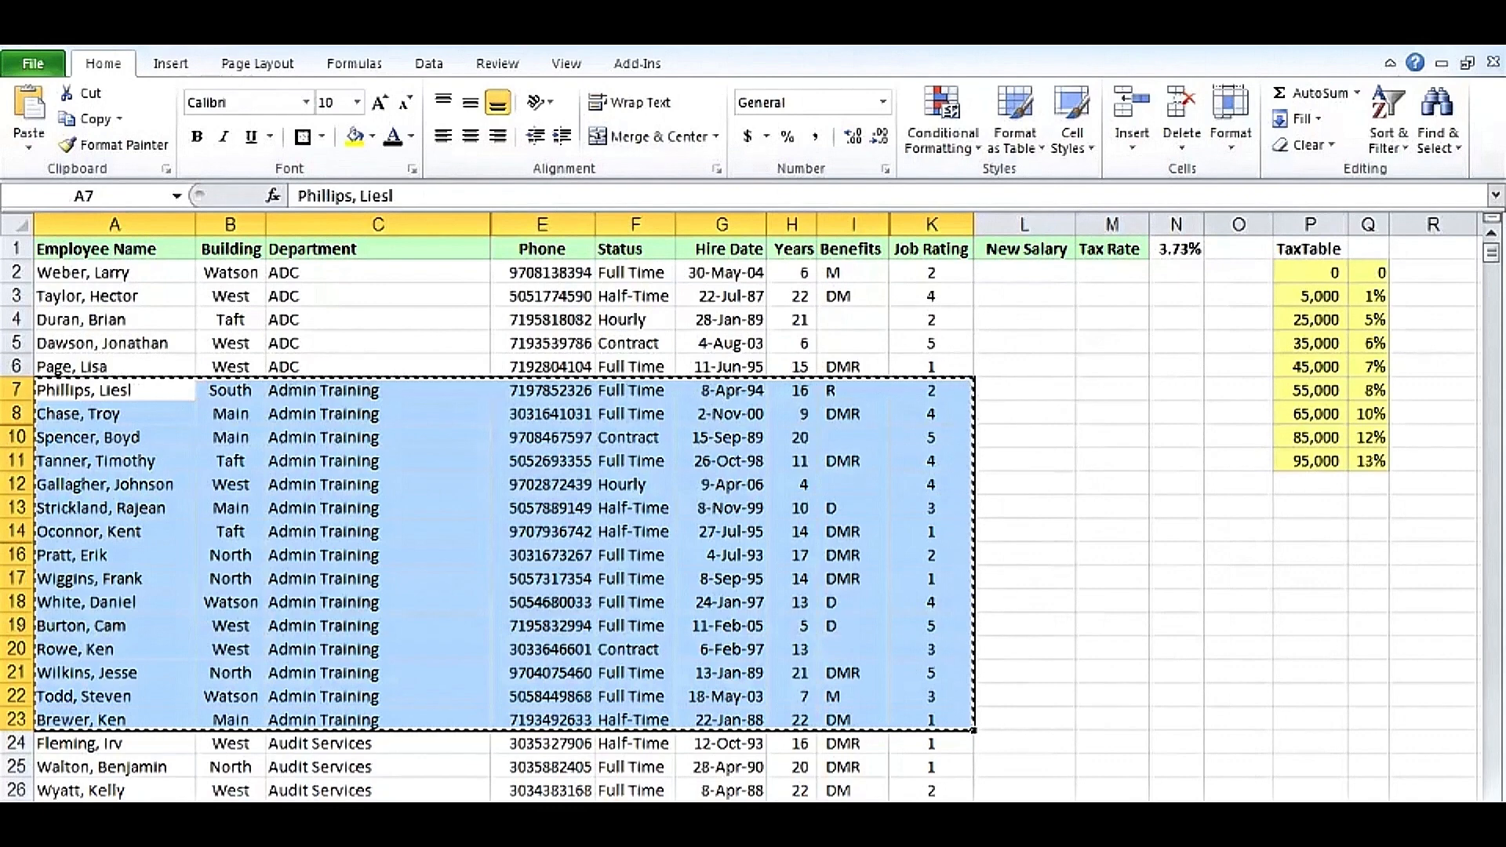
drag(148, 392, 924, 716)
key(alt+semicolon)
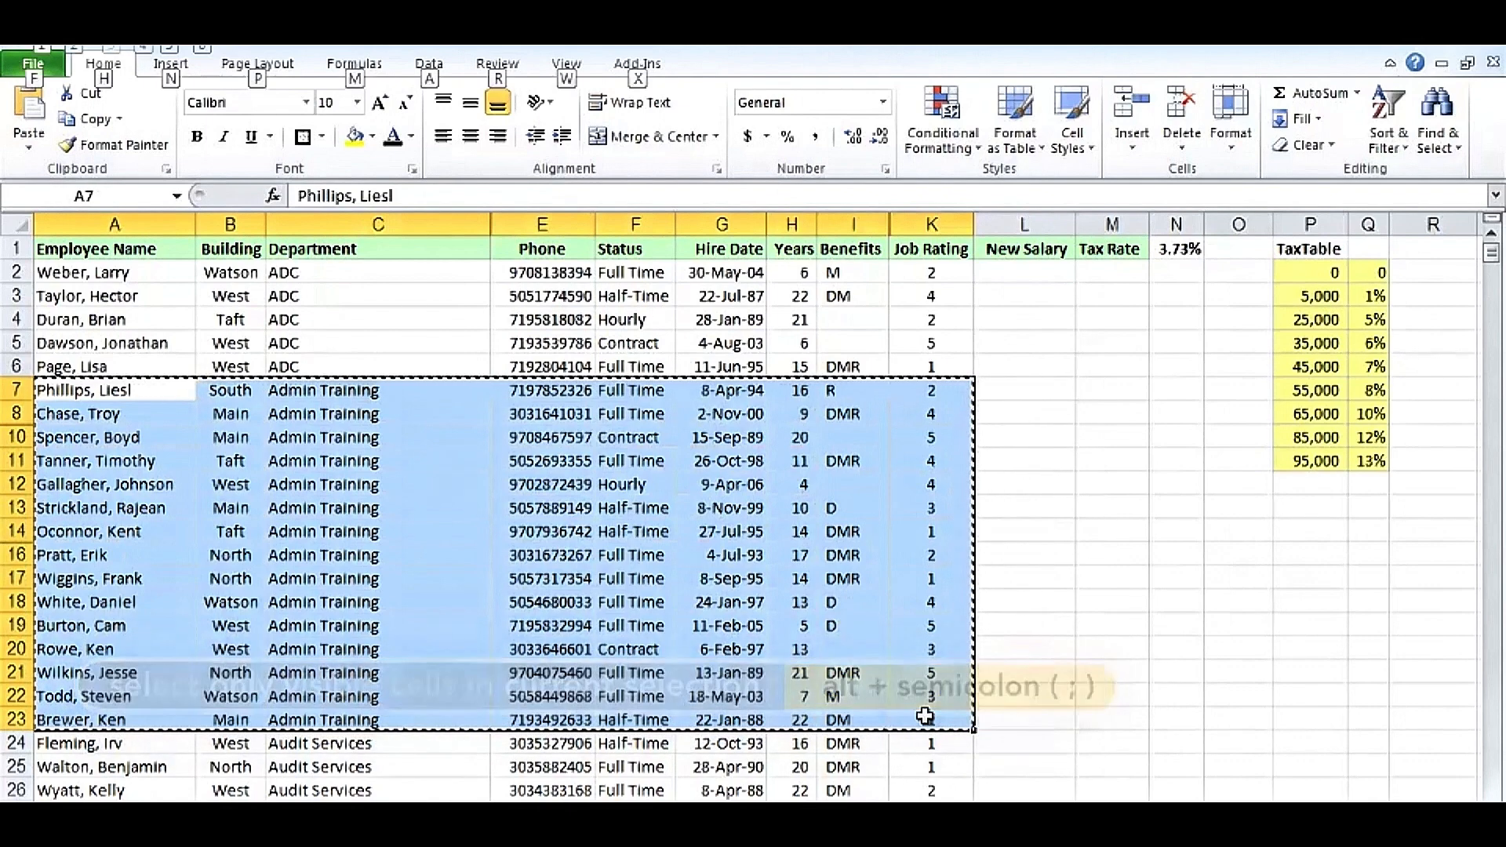
key(alt+semicolon)
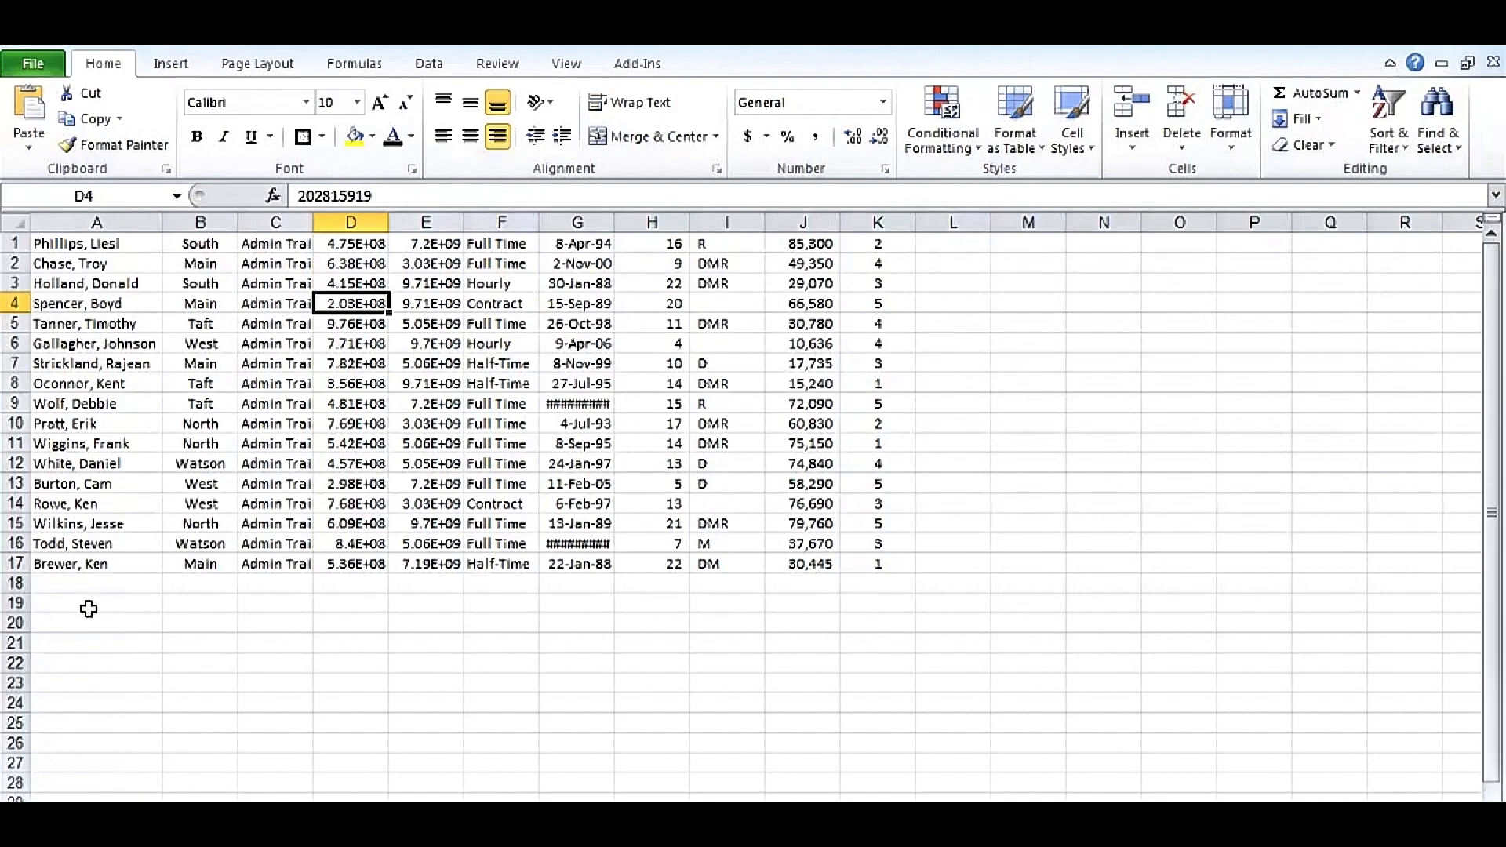
- Paste the copied visible cells at A19 of the second worksheet and compare them with the block pasted above
right_click(94, 600)
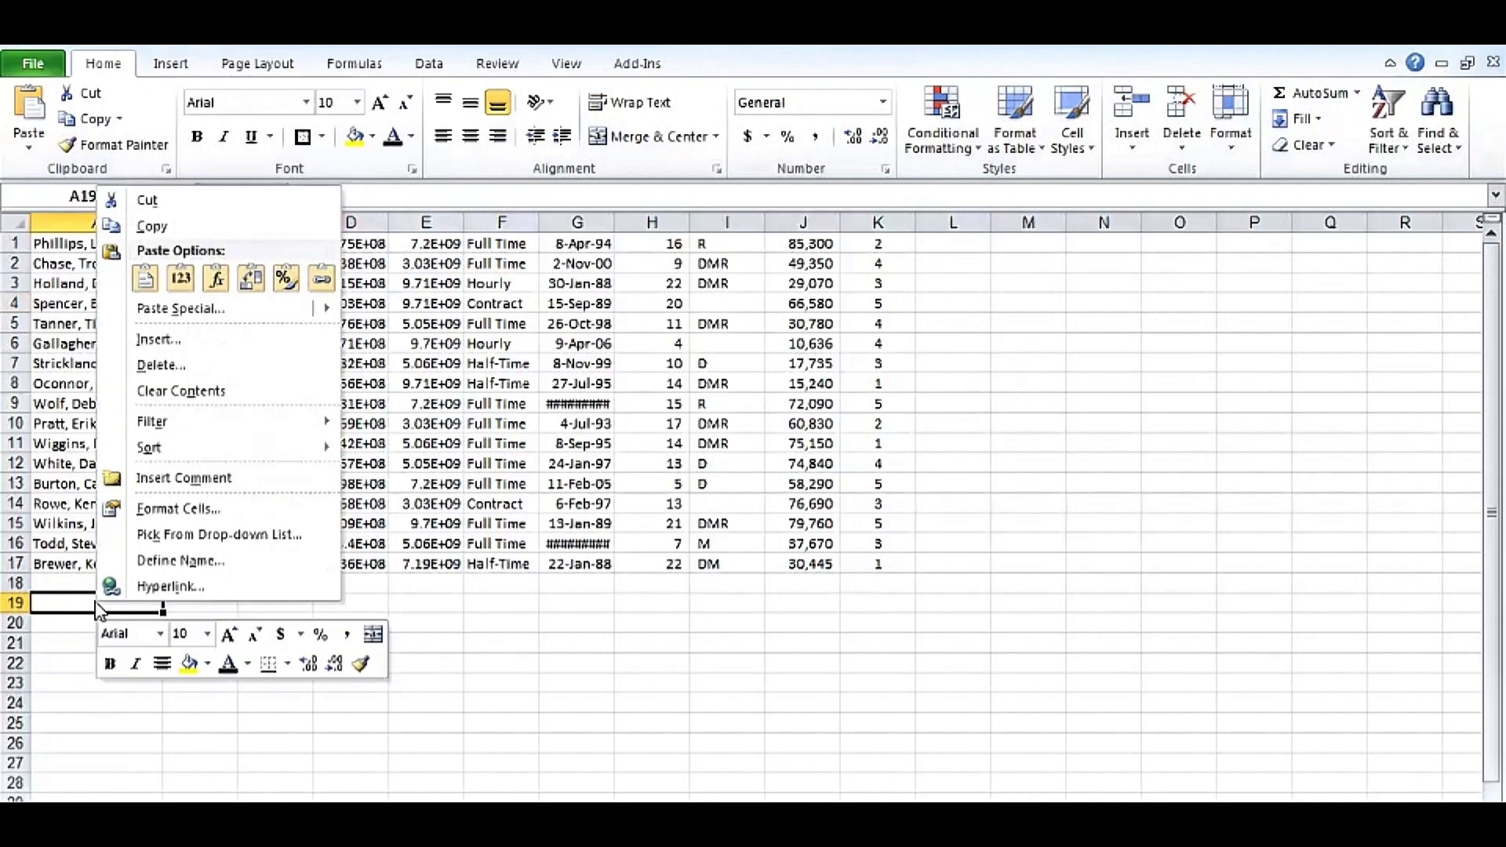
click(145, 280)
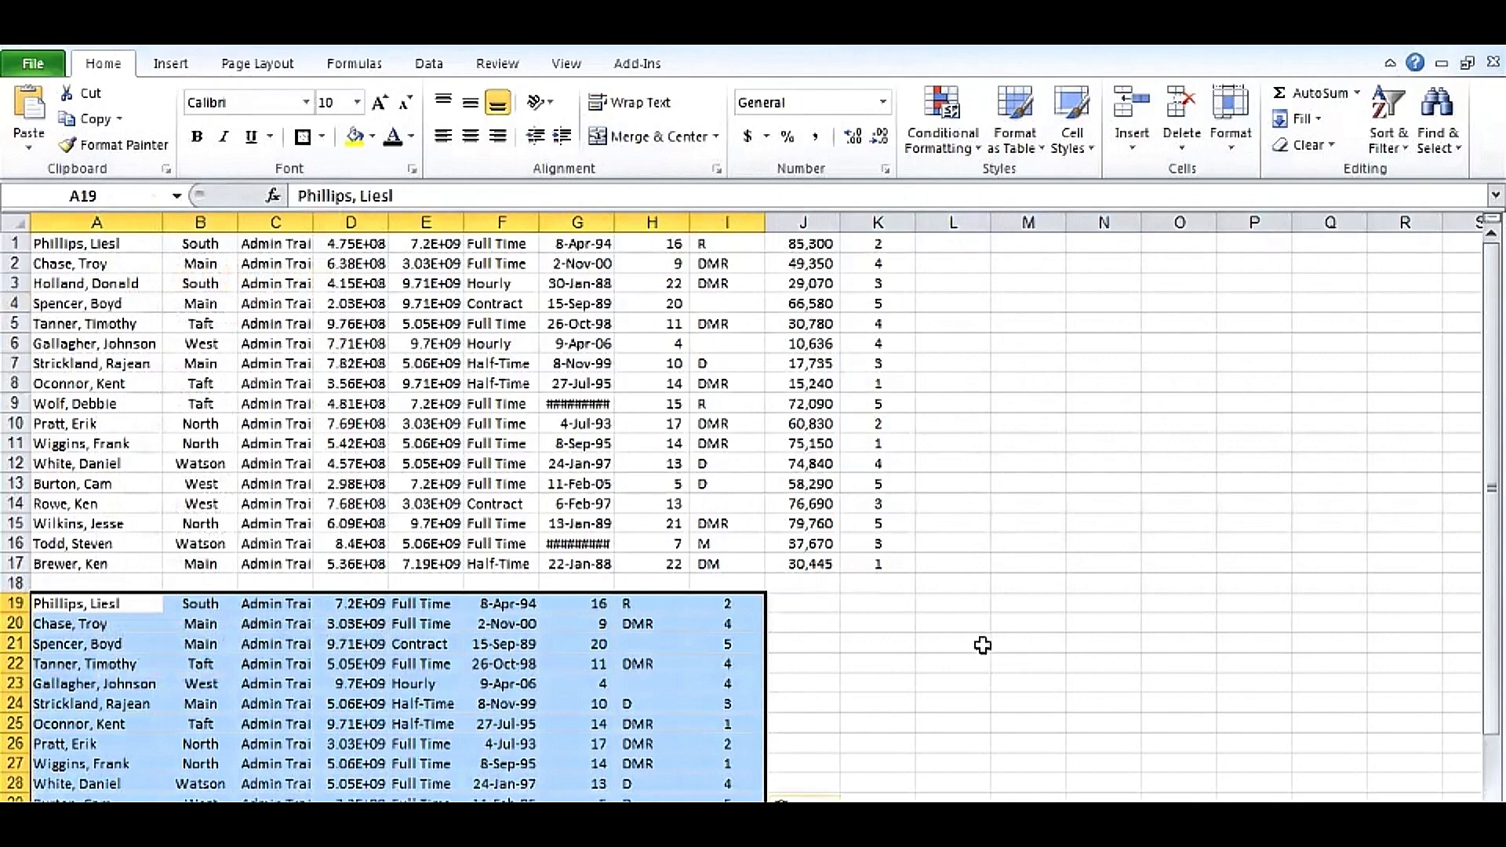
scroll(981, 644, down, 3)
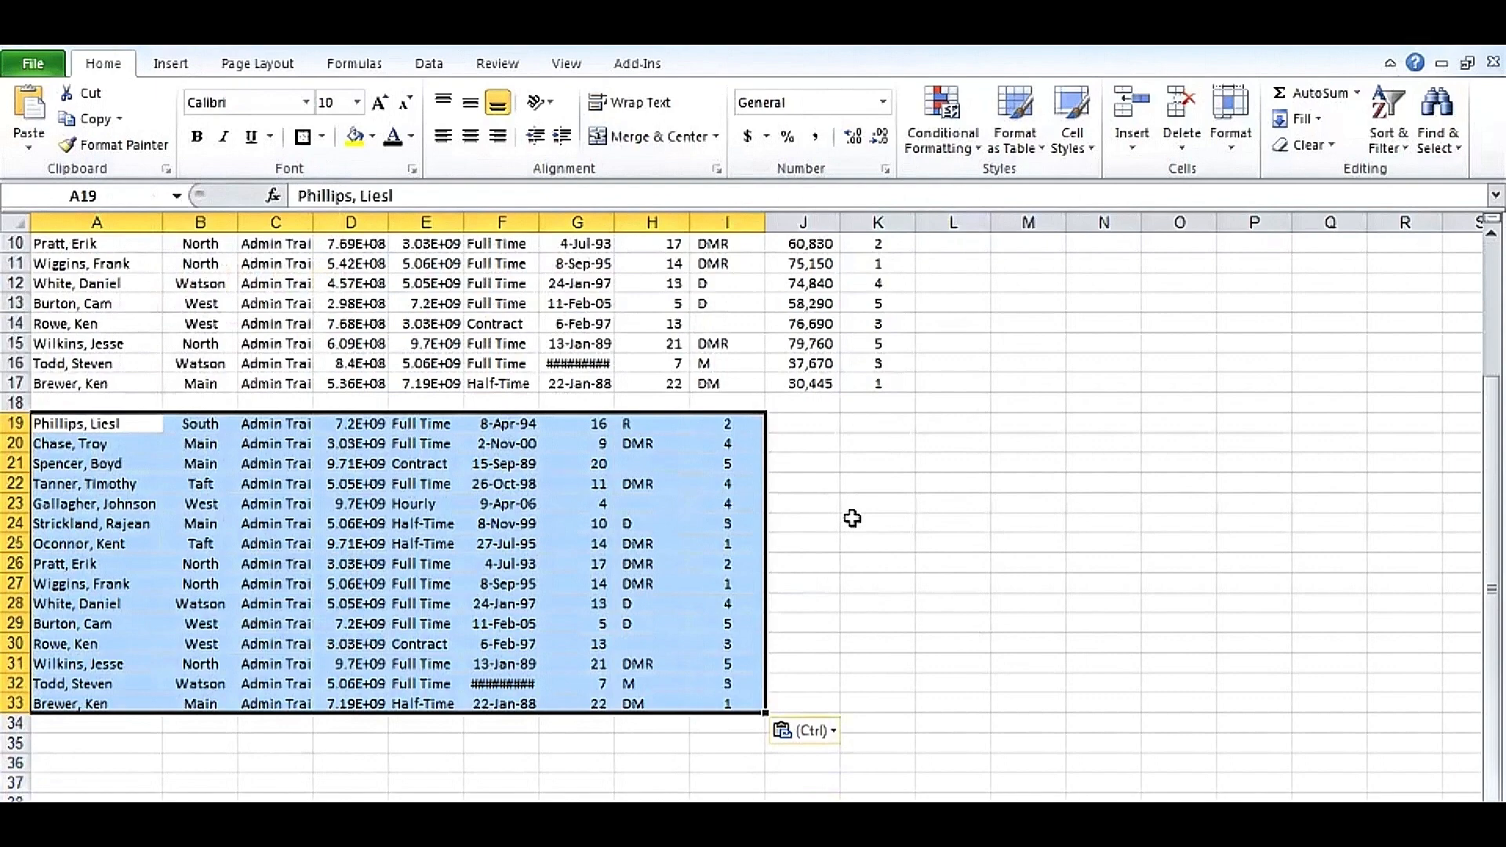
scroll(852, 517, up, 3)
scroll(852, 517, down, 3)
scroll(400, 558, up, 2)
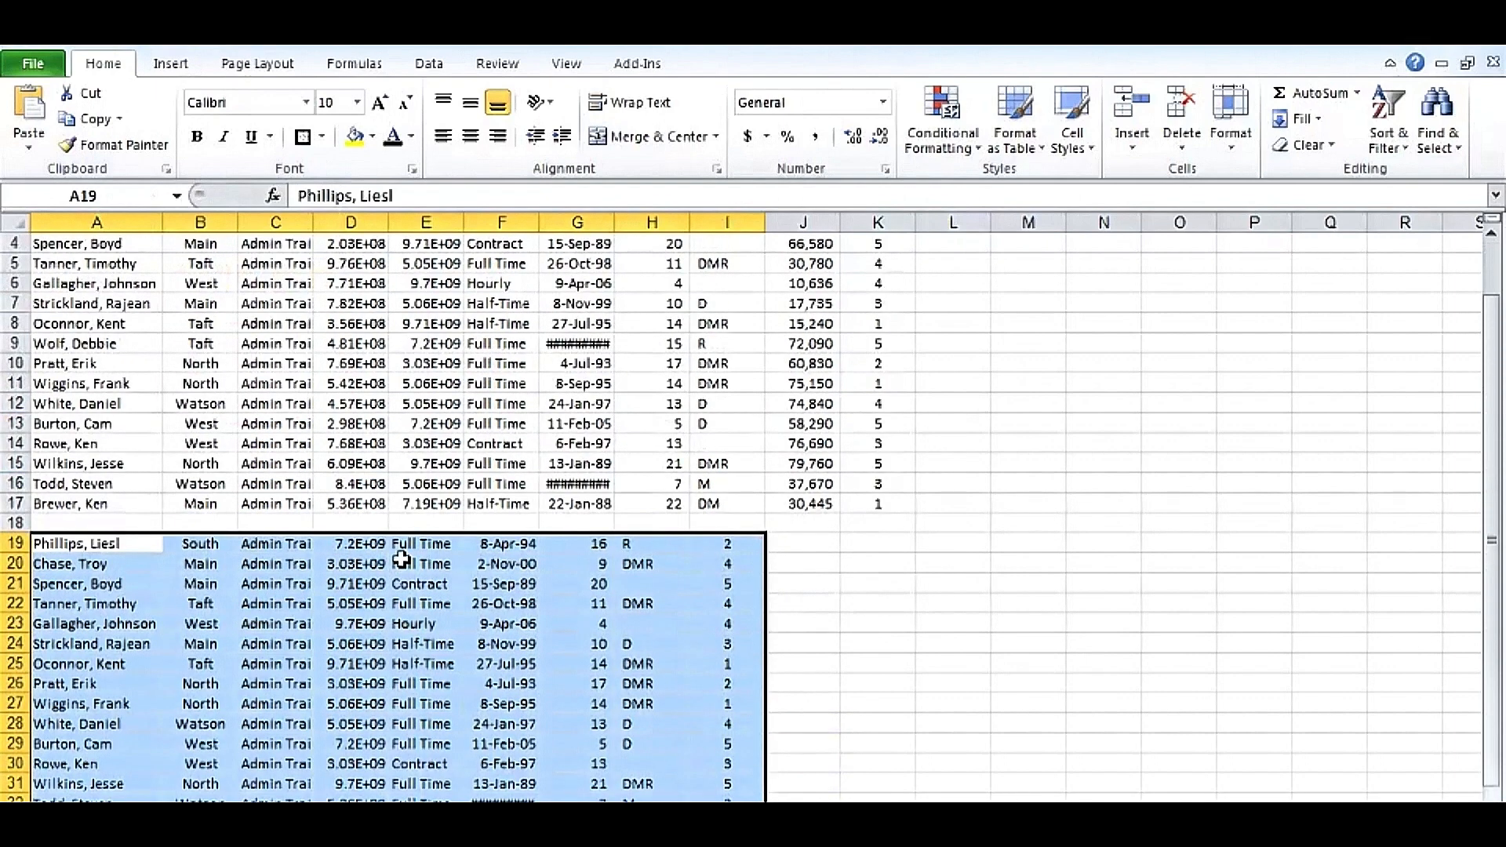
scroll(402, 559, up, 1)
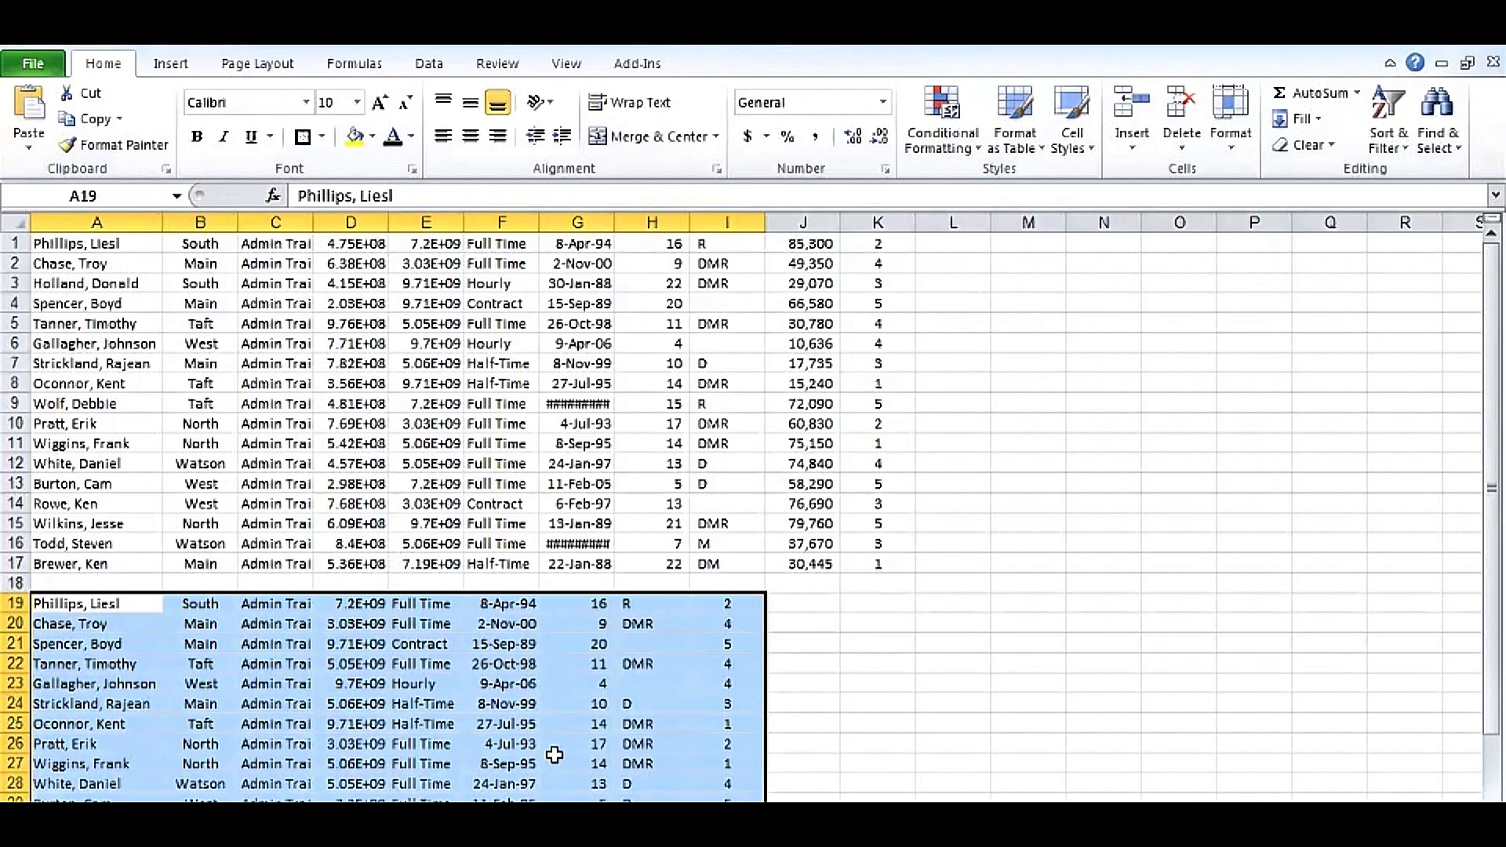
scroll(547, 747, down, 2)
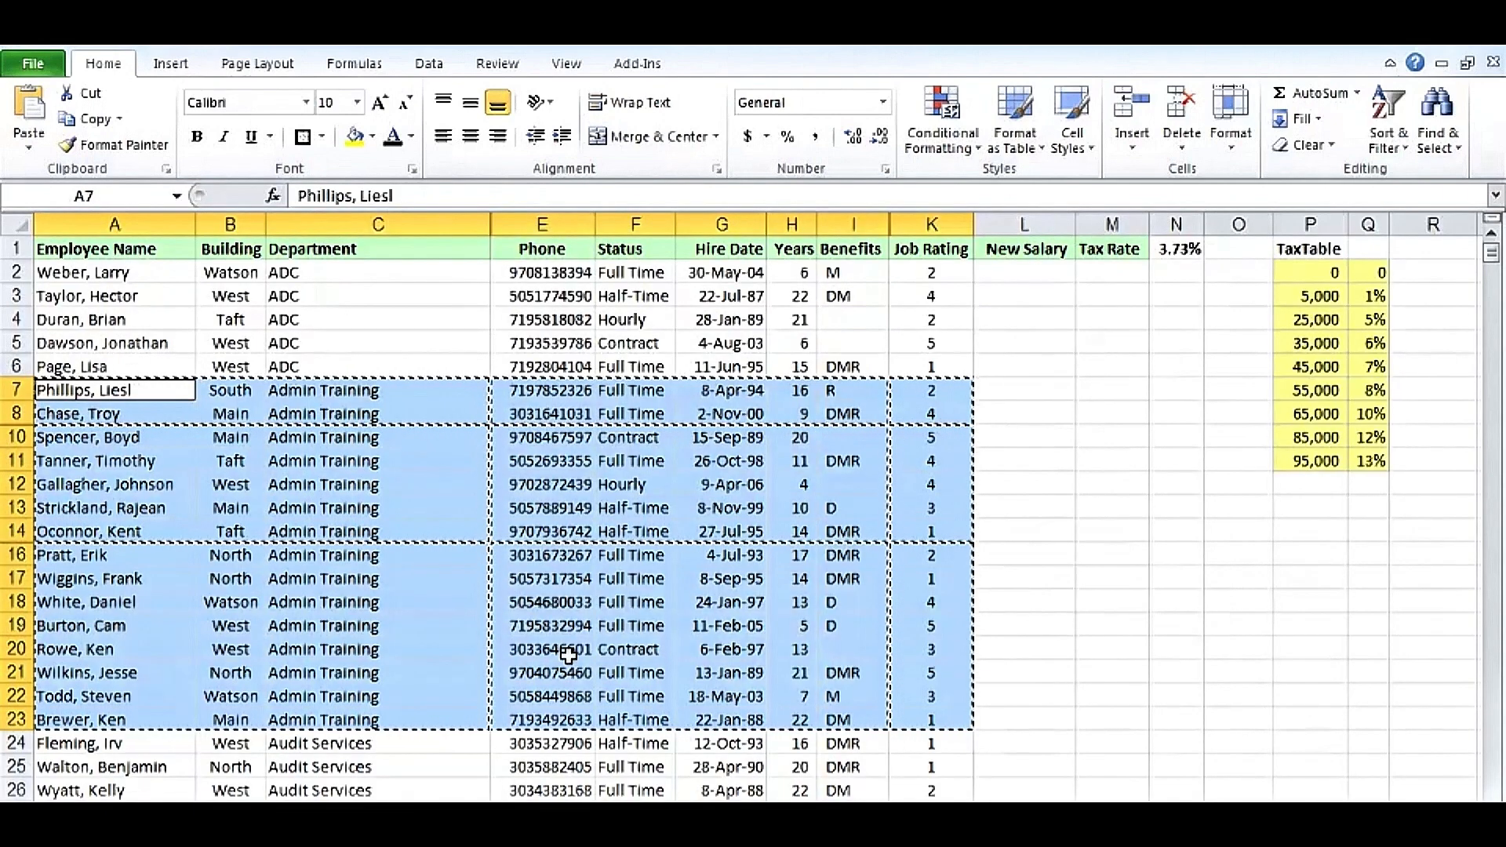
- Select the Admin Training records in A7:K23, reduce the selection to visible cells only with Go To Special, and deselect at L20
click(147, 390)
drag(147, 390, 907, 694)
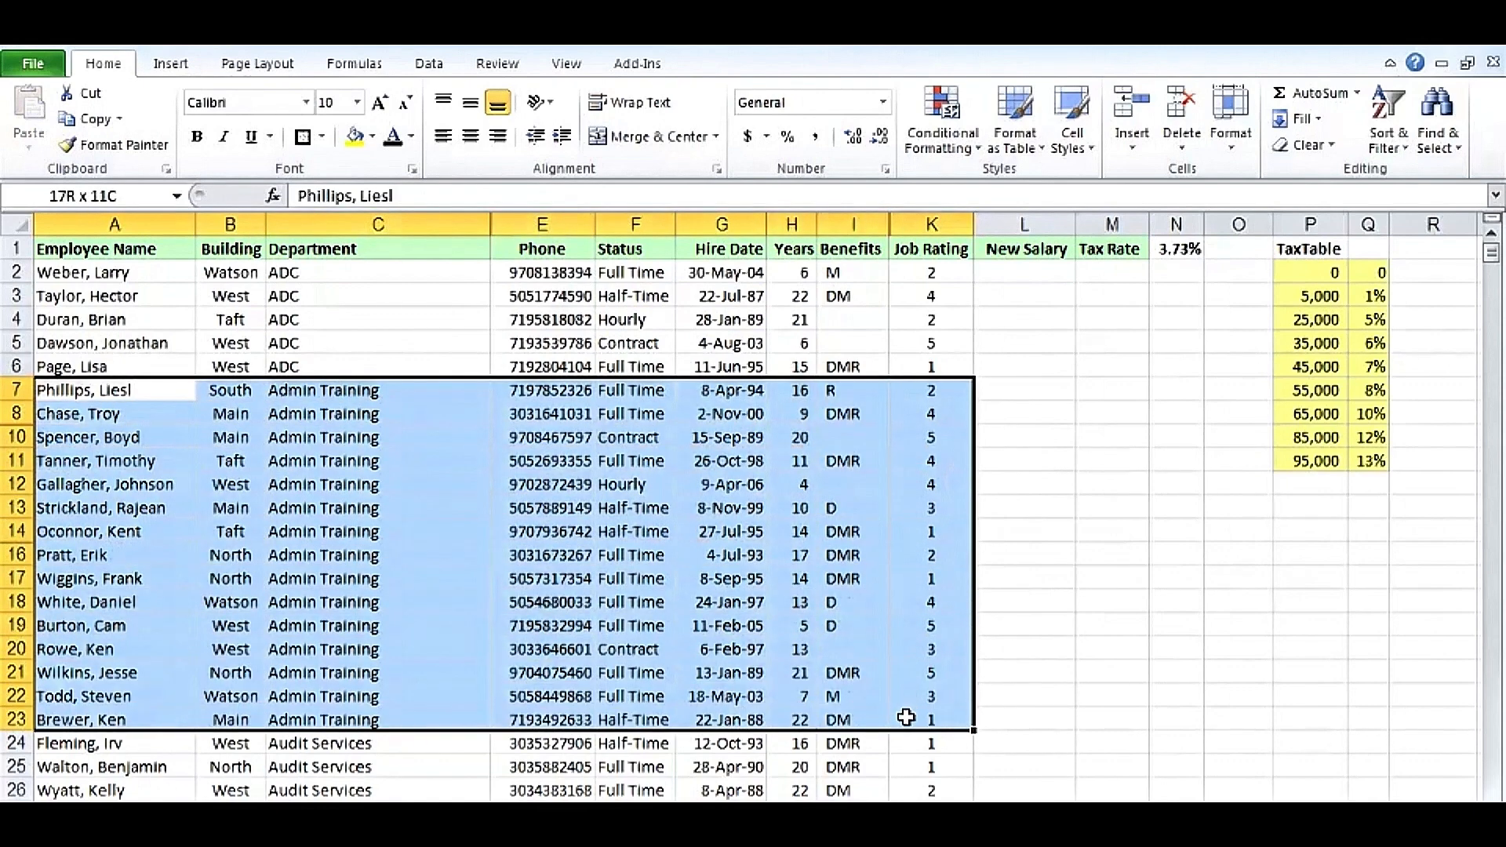
drag(906, 717, 906, 718)
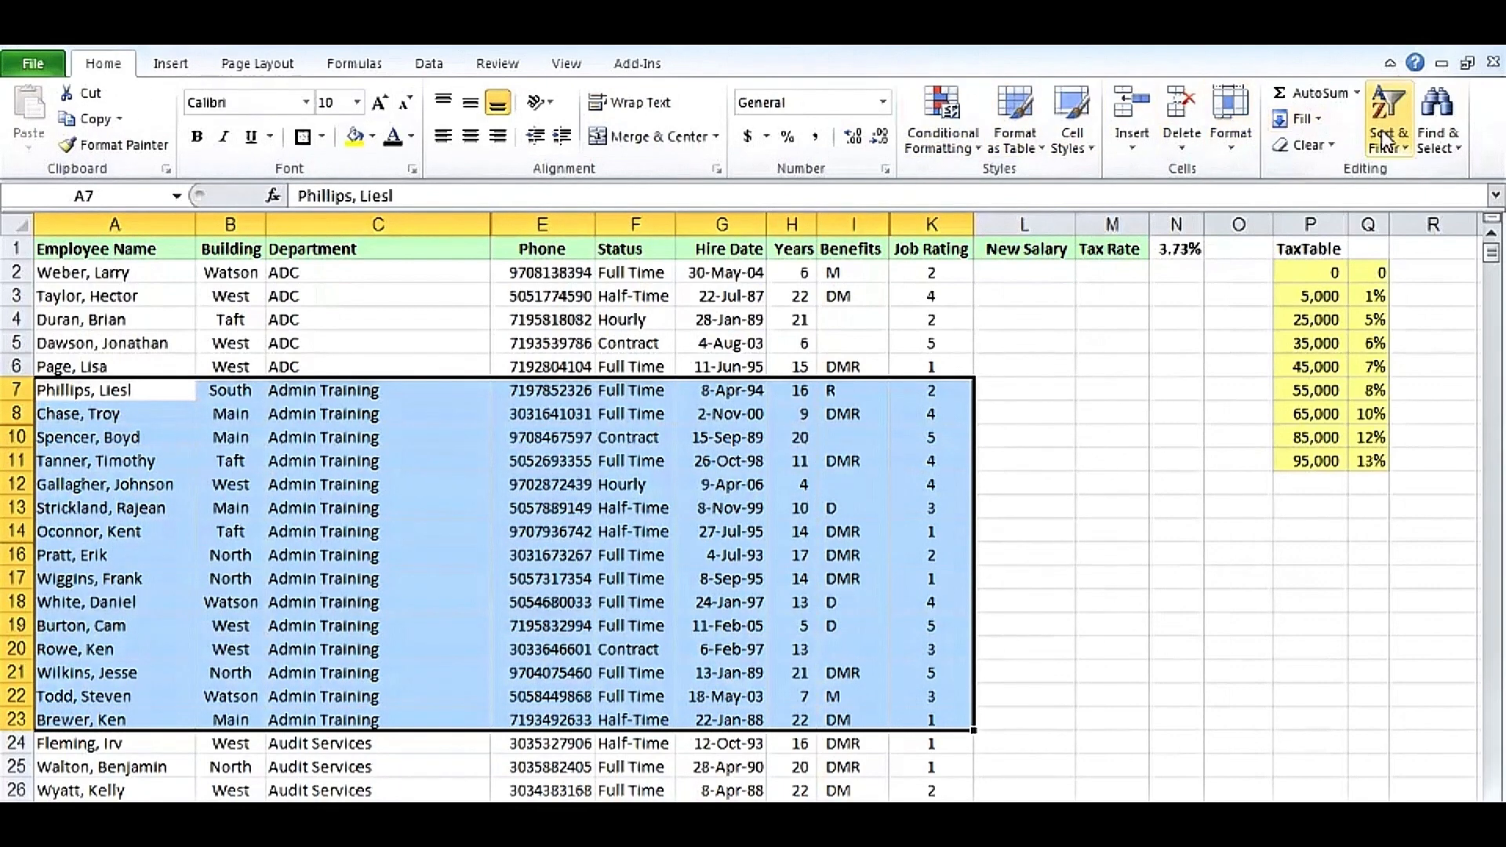
click(1433, 131)
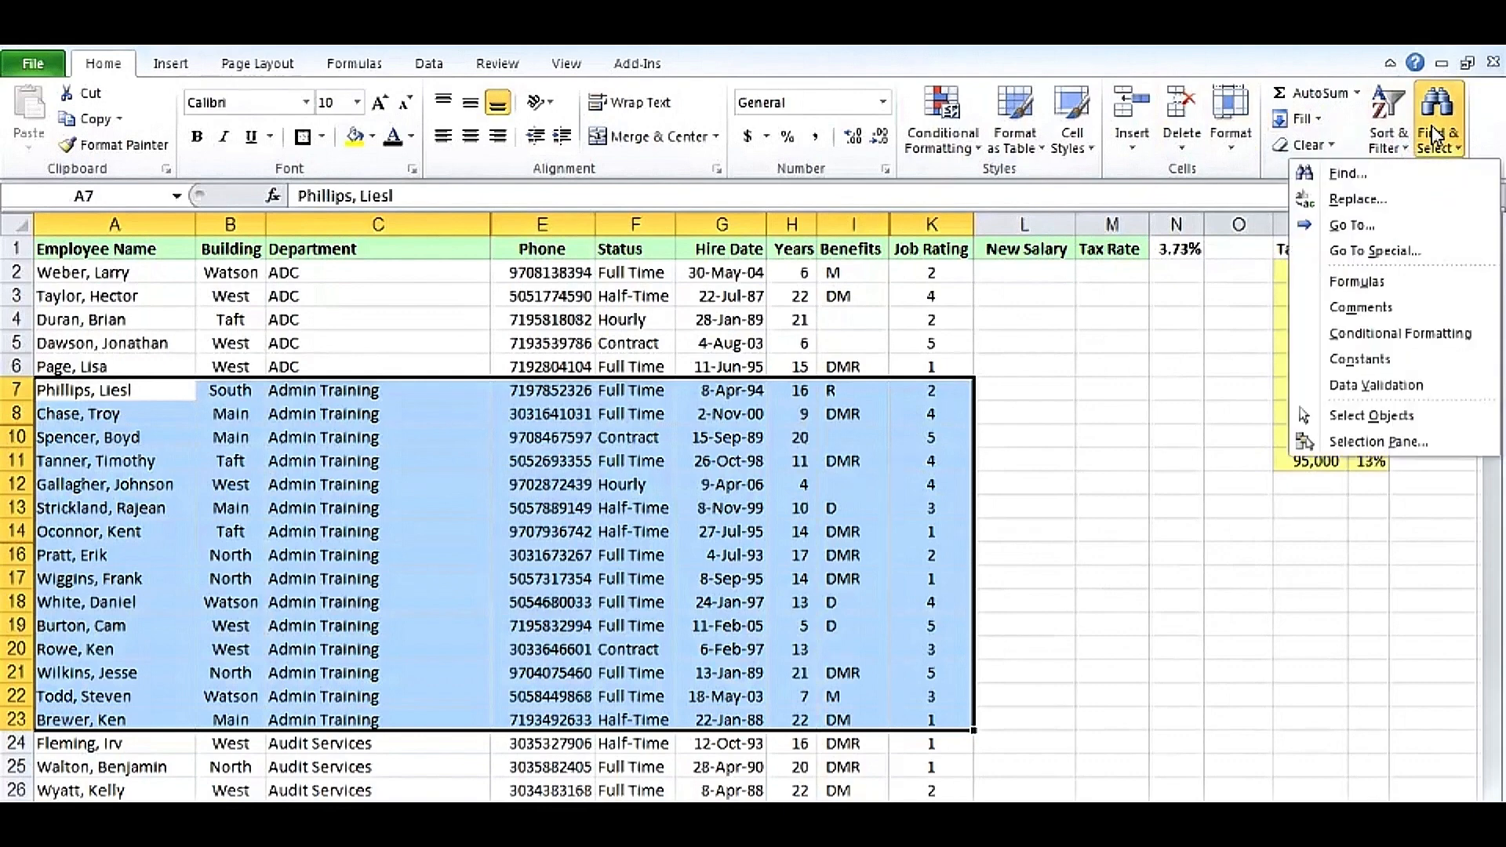
click(1403, 253)
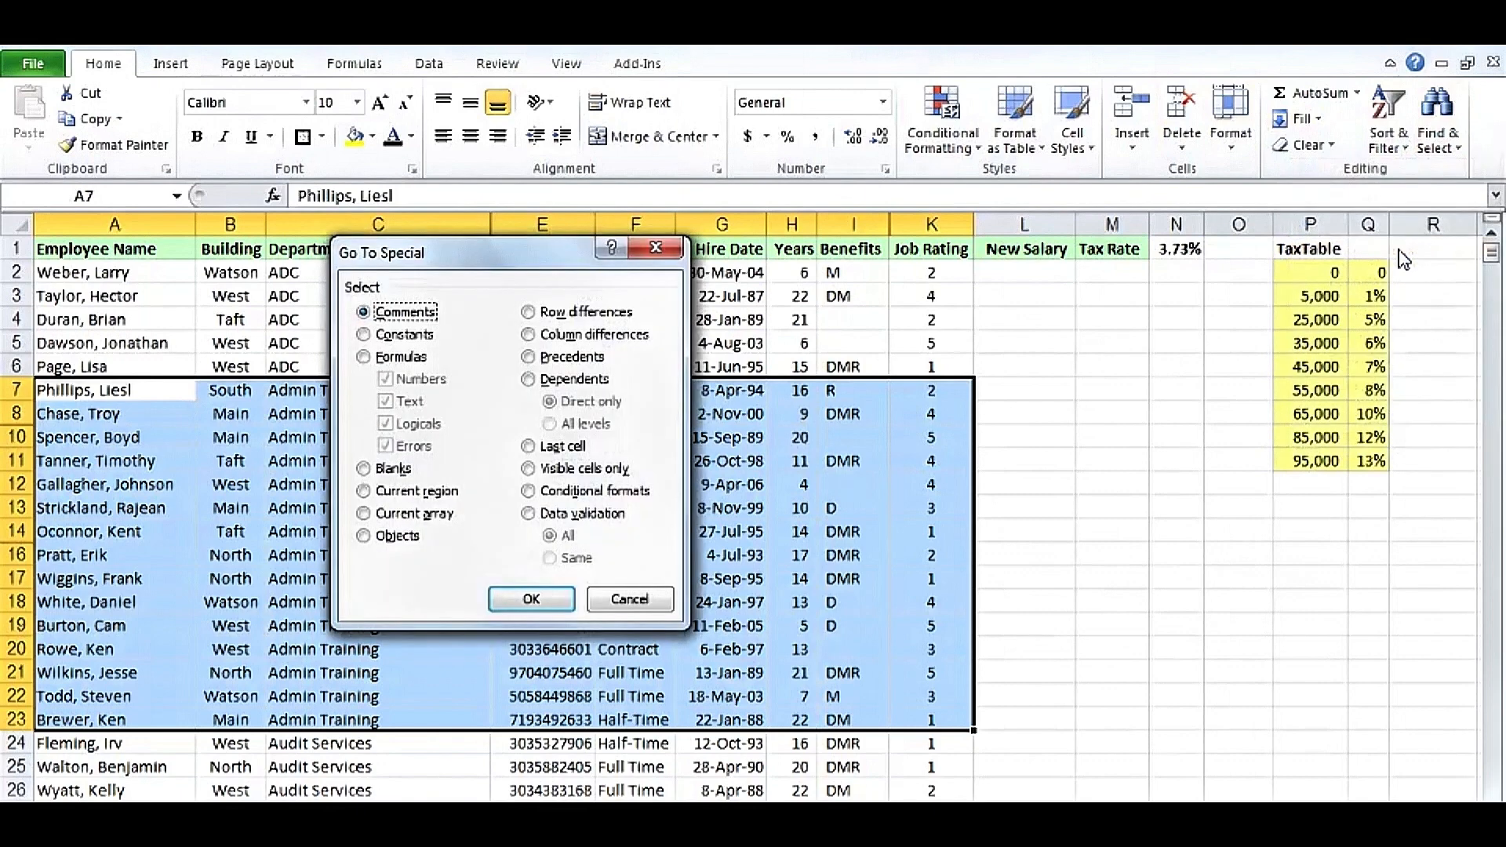
click(532, 469)
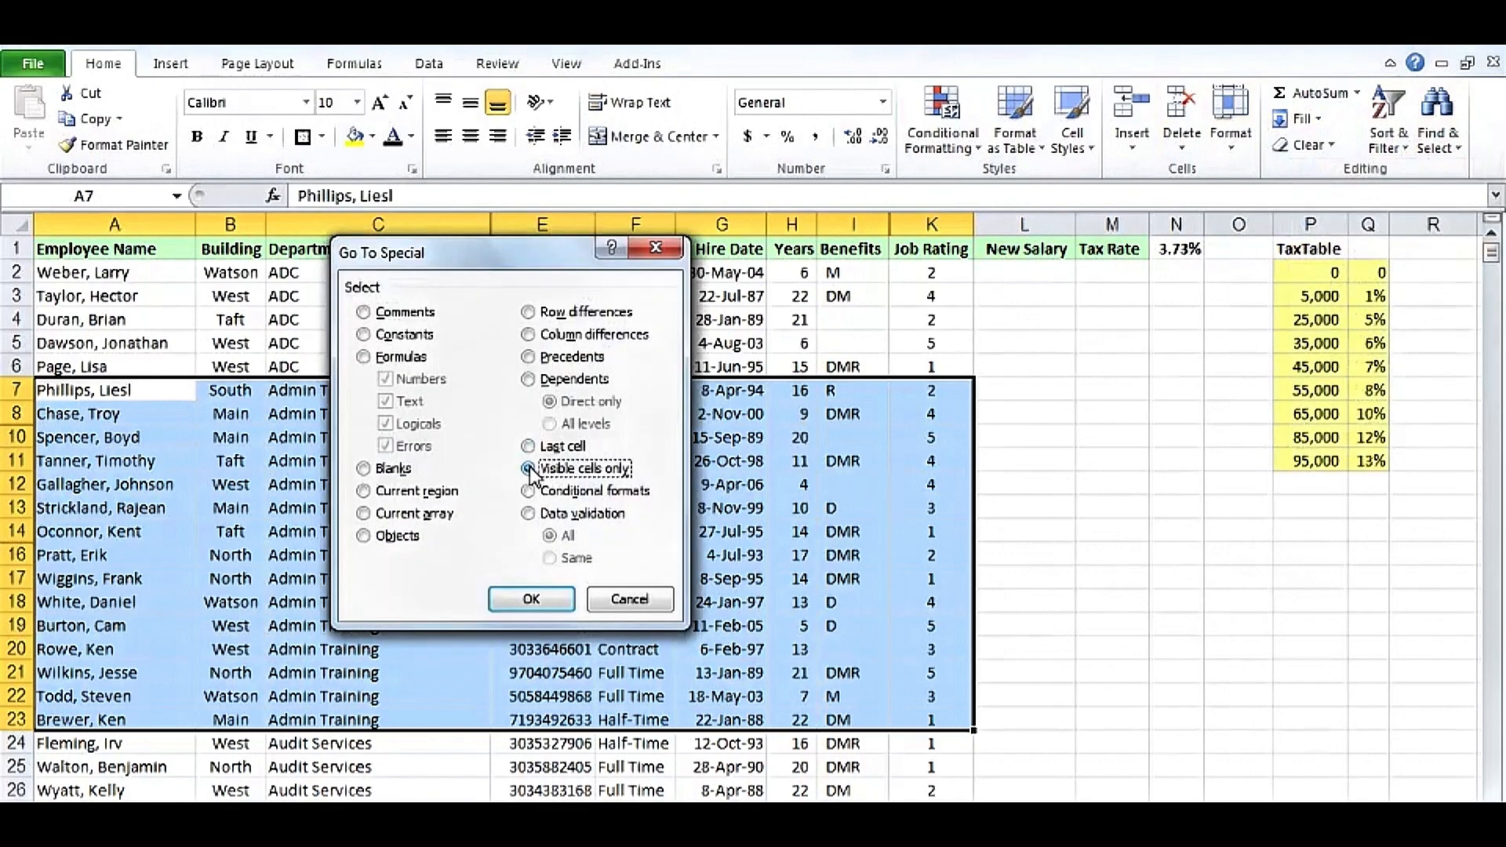
click(530, 600)
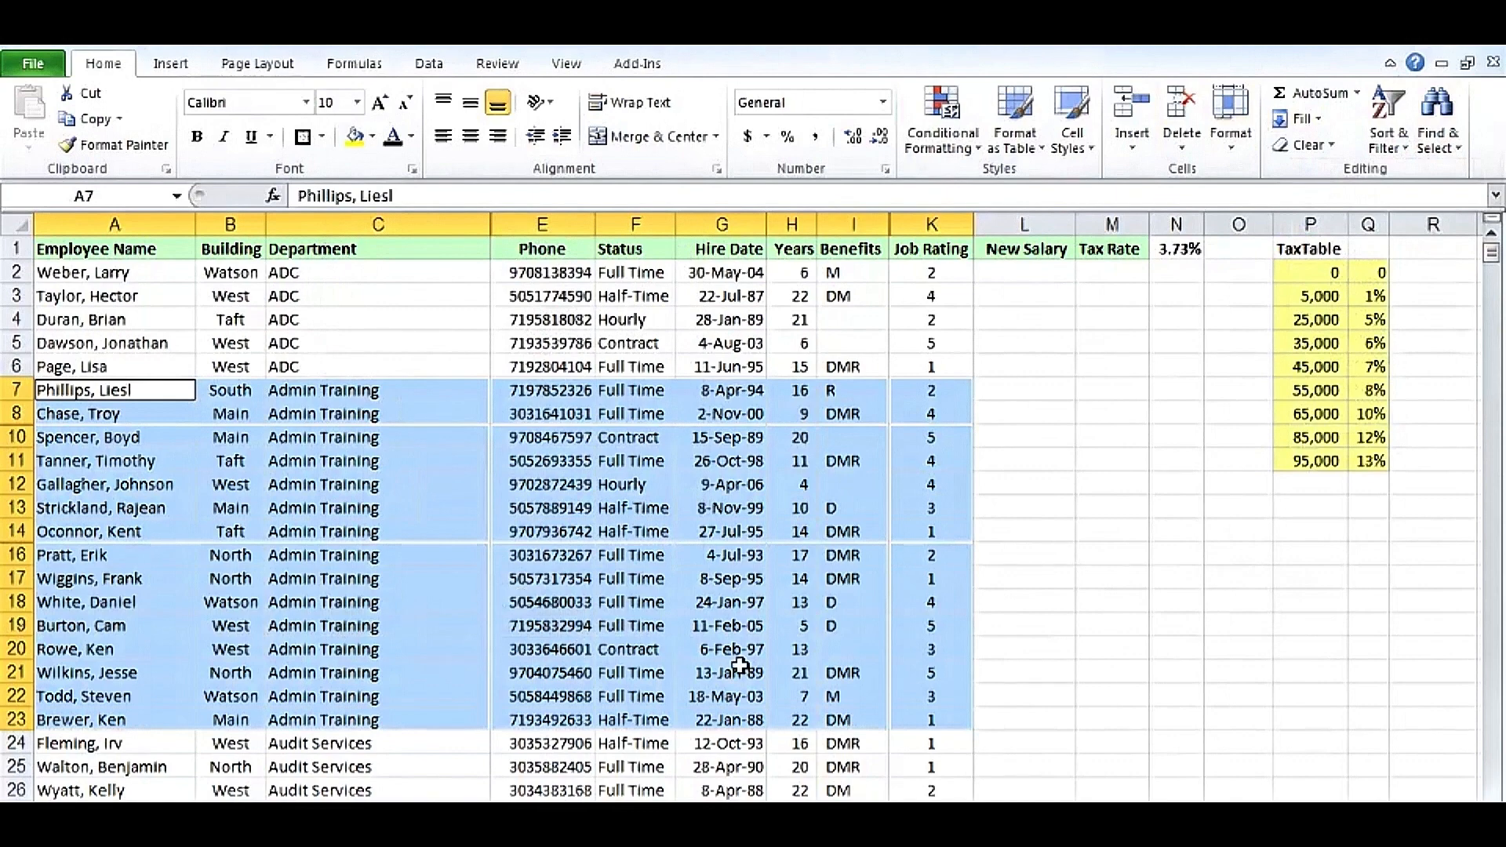
click(1073, 651)
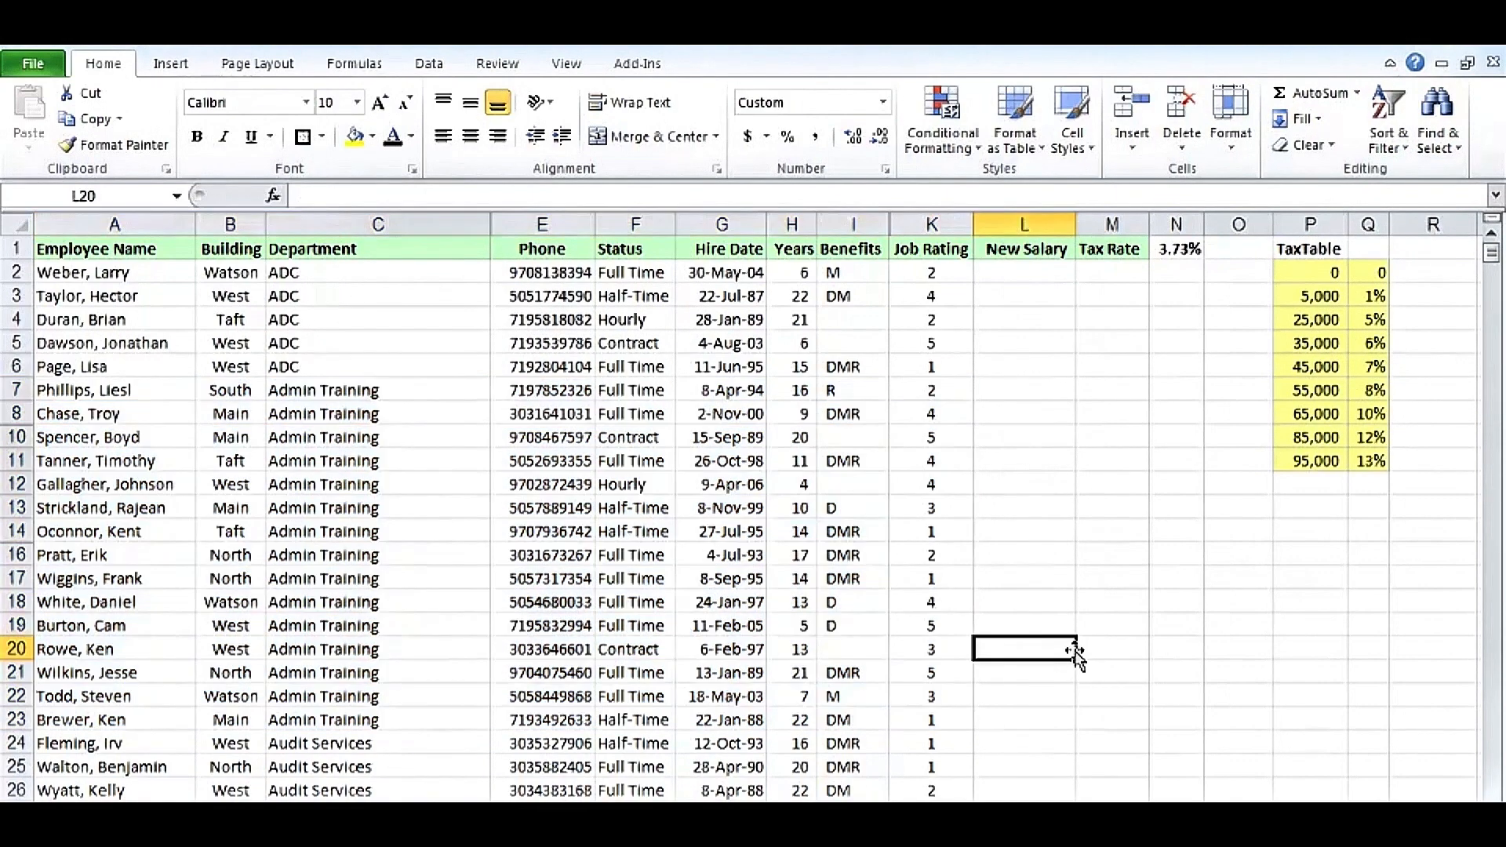